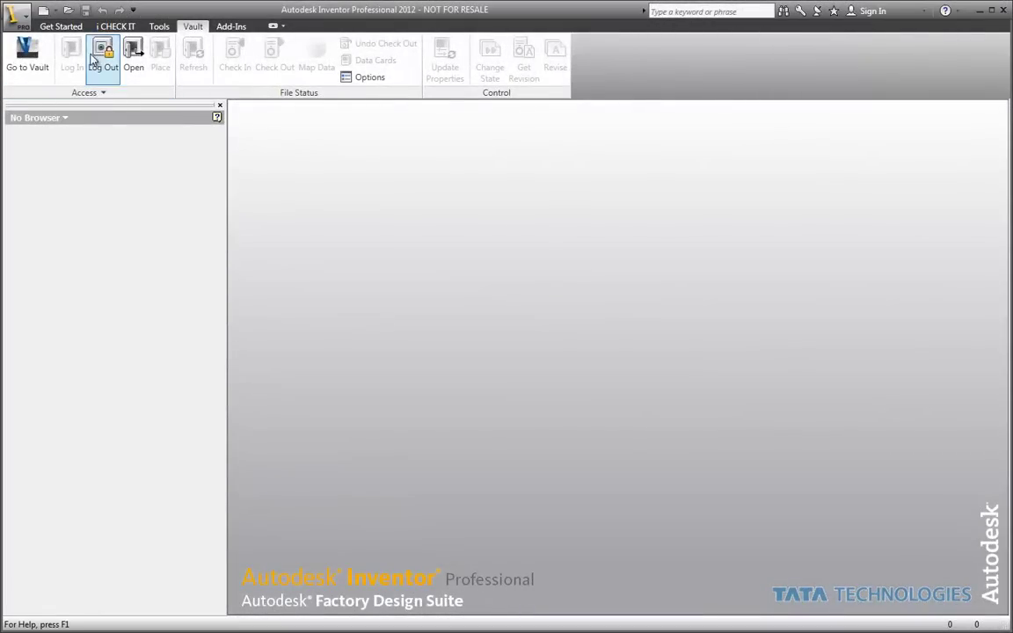
- Open the part file Oring stretch_base sketch.ipt from the Stretch Ring folder
left_click(69, 12)
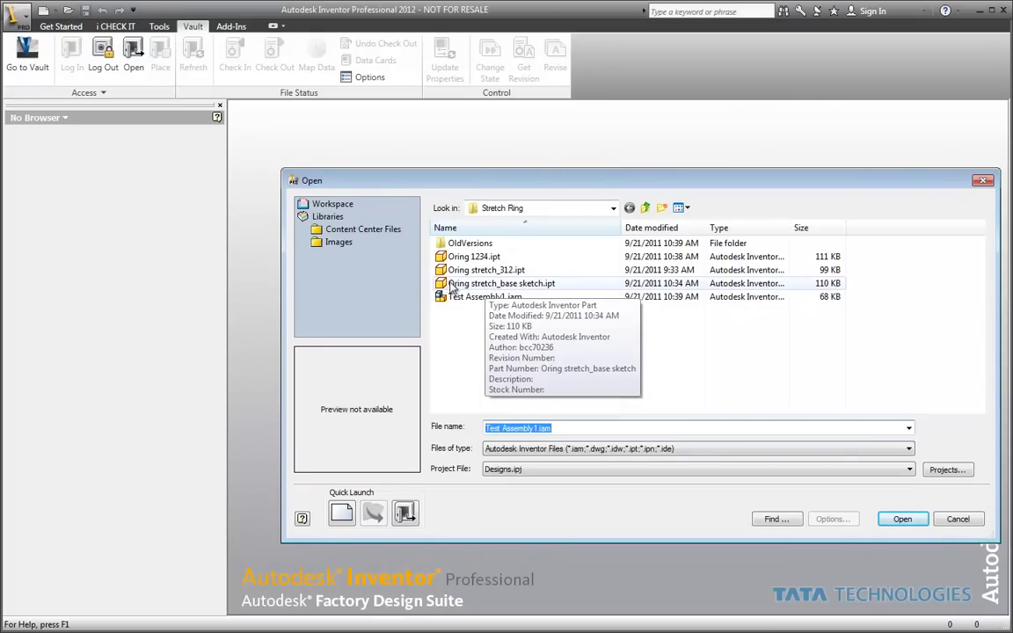
left_click(459, 284)
double_click(458, 283)
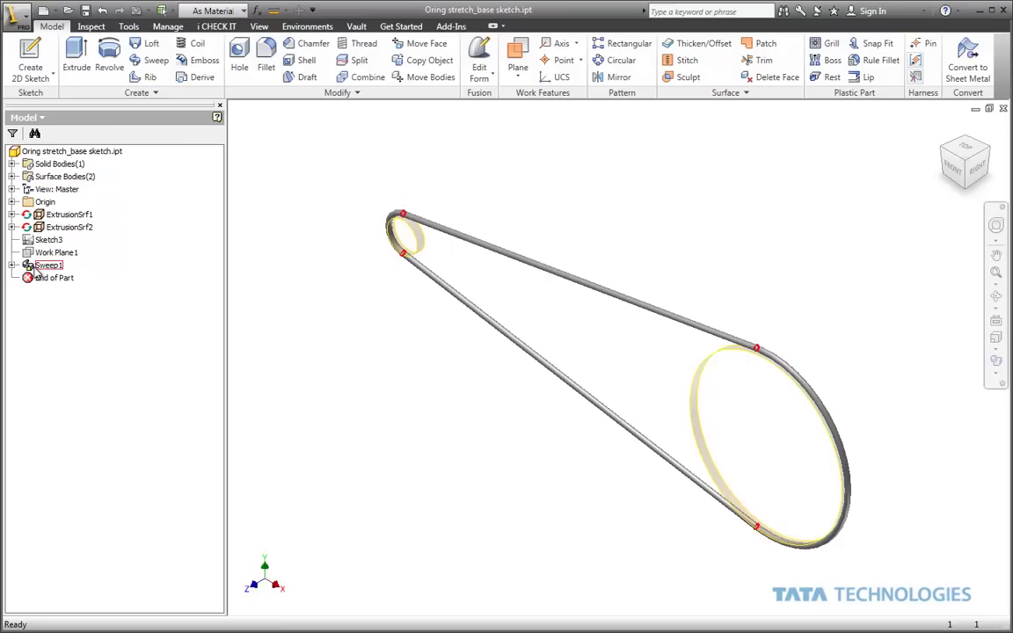
- Expand ExtrusionSrf1 and ExtrusionSrf2 to show their sketches, then open and cancel the ExtrusionSrf1 edit
left_click(12, 214)
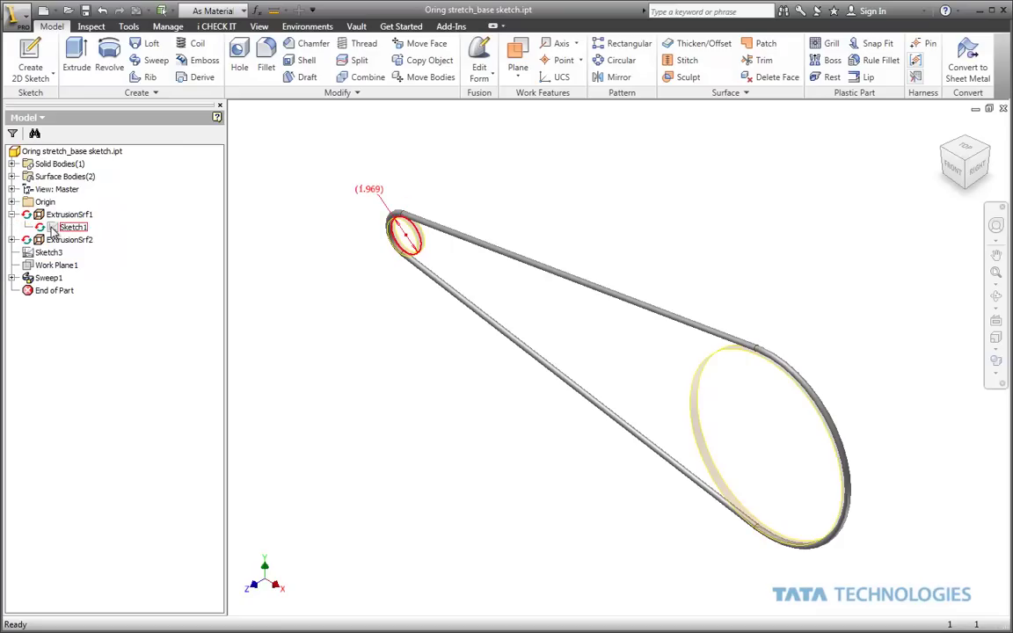
left_click(11, 240)
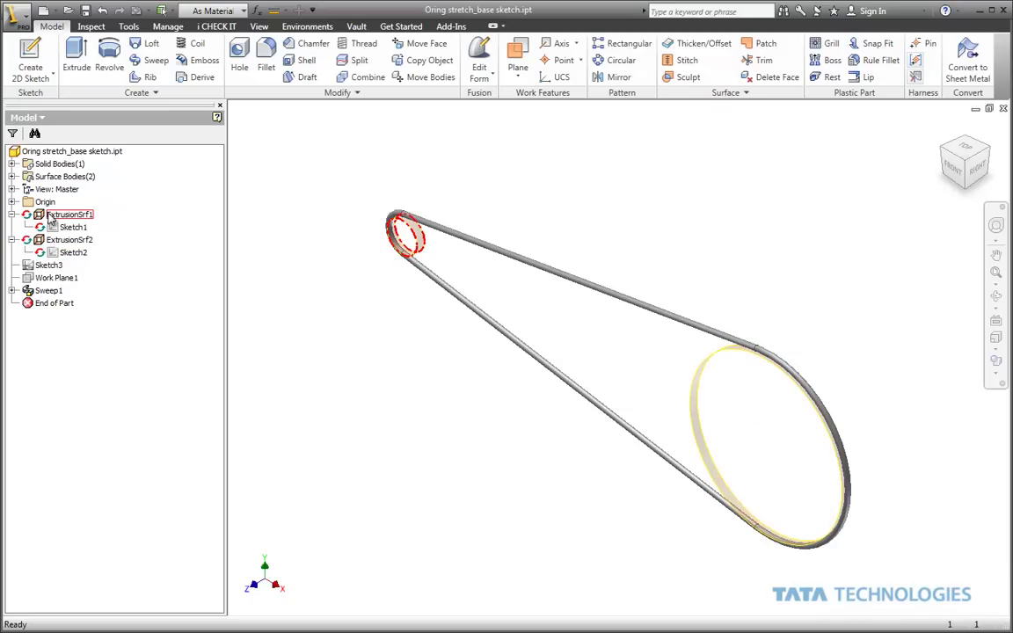
double_click(51, 216)
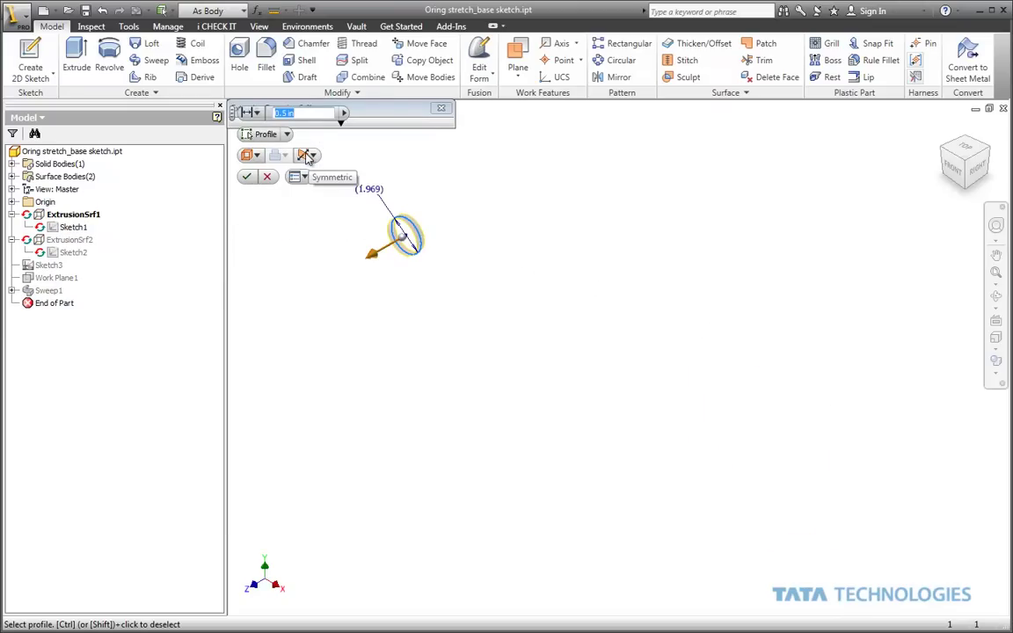
left_click(270, 180)
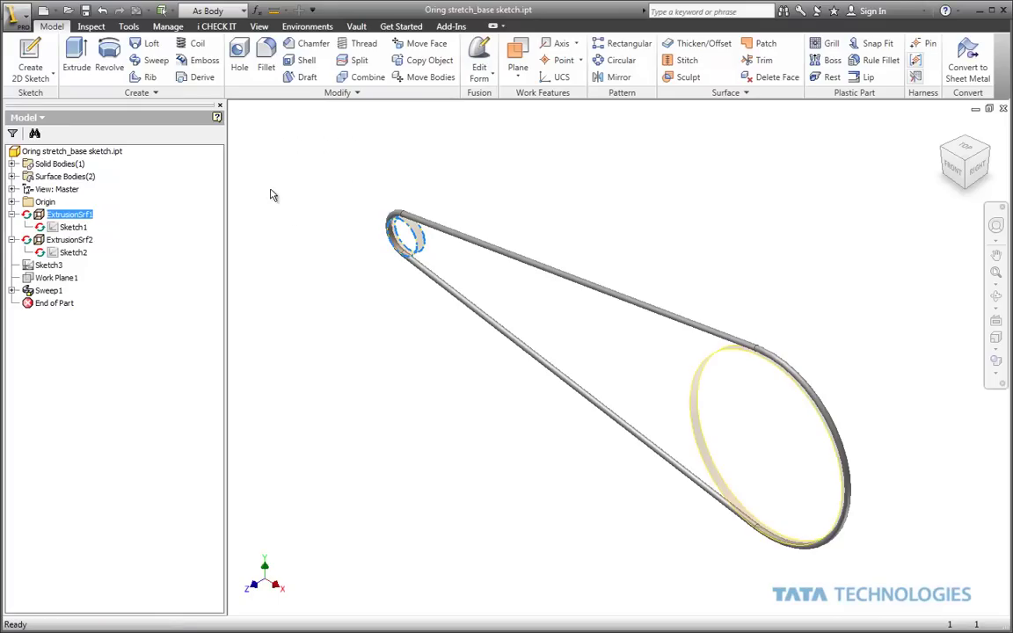
double_click(46, 266)
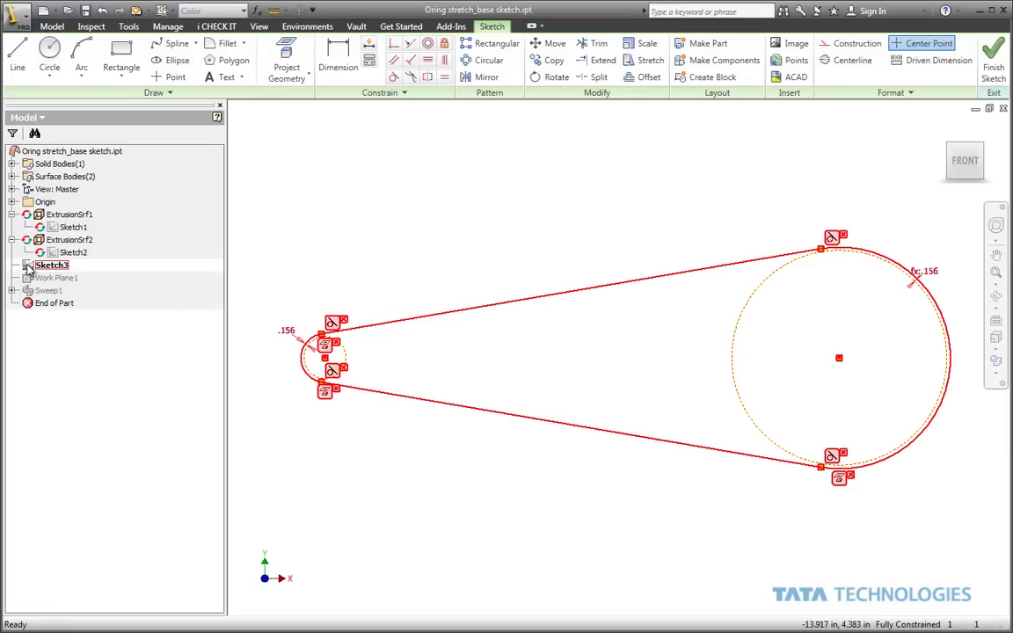
scroll(323, 356, "up", 8)
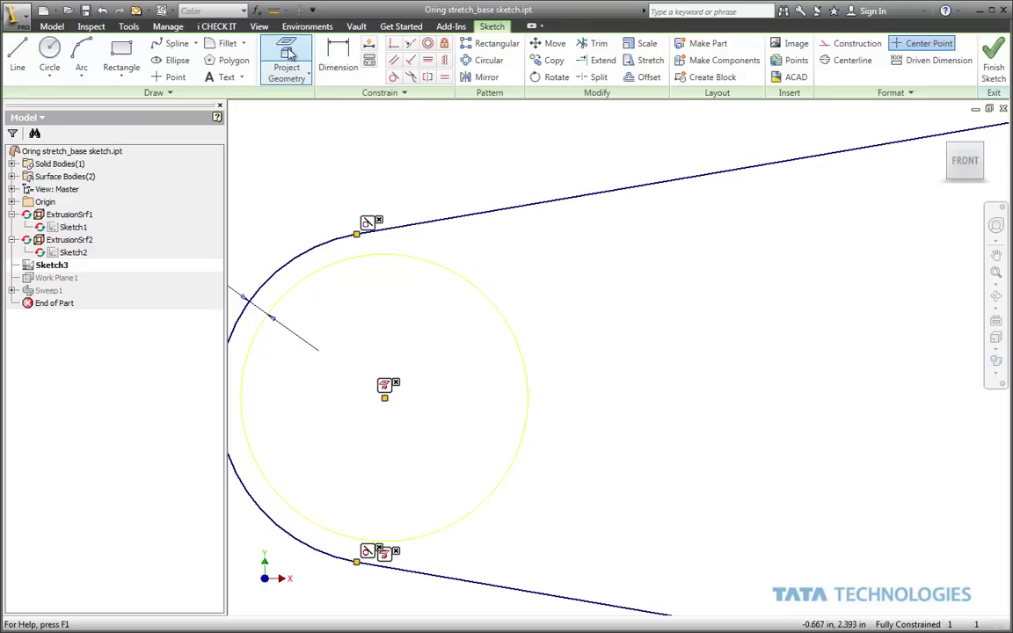
left_click(448, 275)
mouse_move(455, 244)
middle_mouse_down()
mouse_move(529, 193)
mouse_move(556, 218)
middle_mouse_up()
scroll(440, 277, "down", 3)
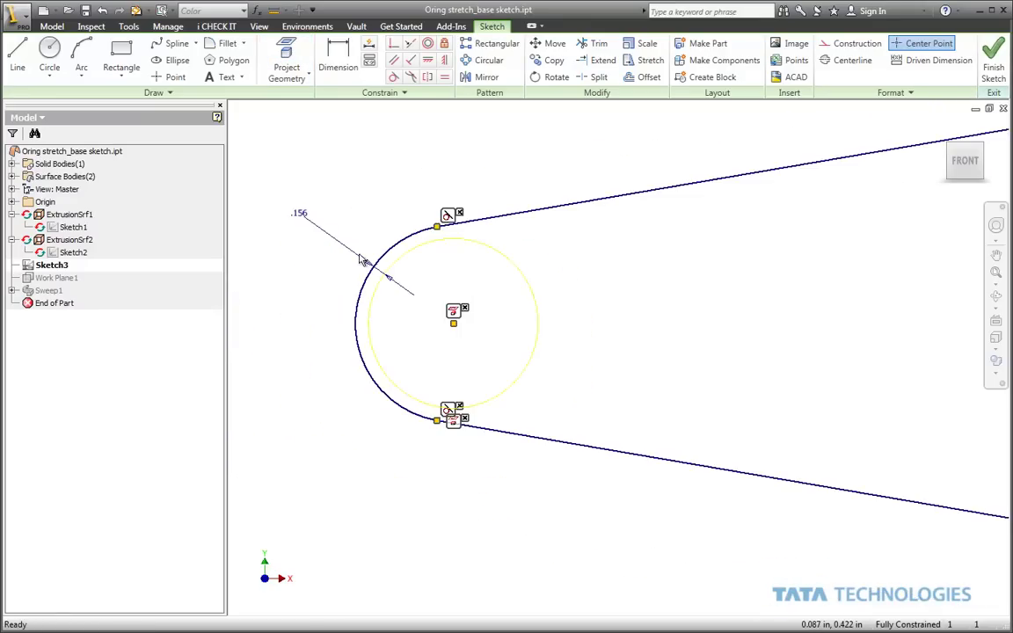
double_click(298, 213)
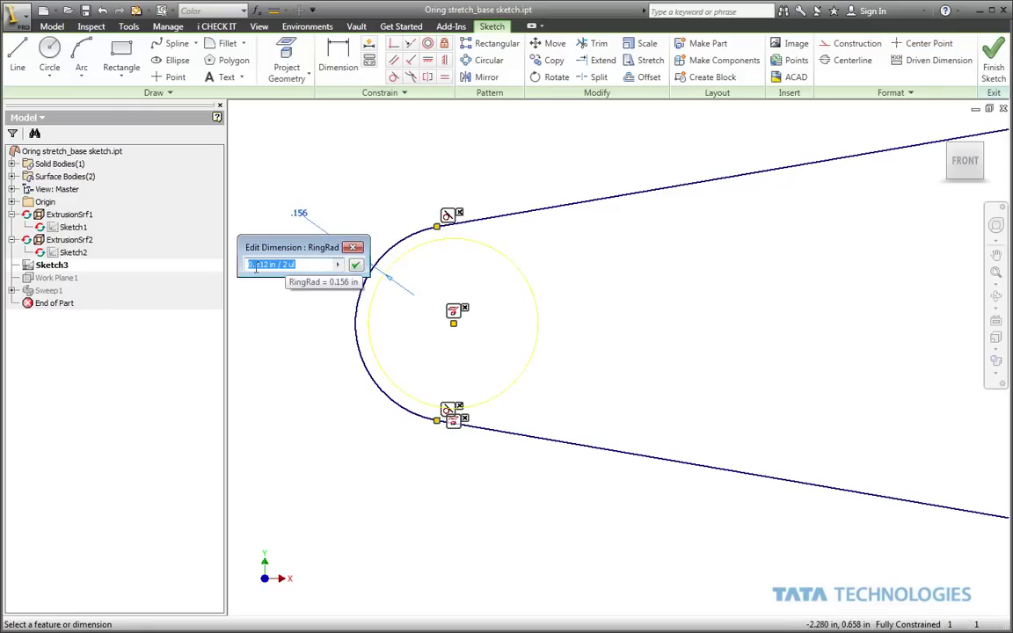
left_click(355, 267)
scroll(264, 280, "down", 4)
mouse_move(407, 294)
middle_mouse_down()
mouse_move(539, 300)
mouse_move(413, 305)
middle_mouse_up()
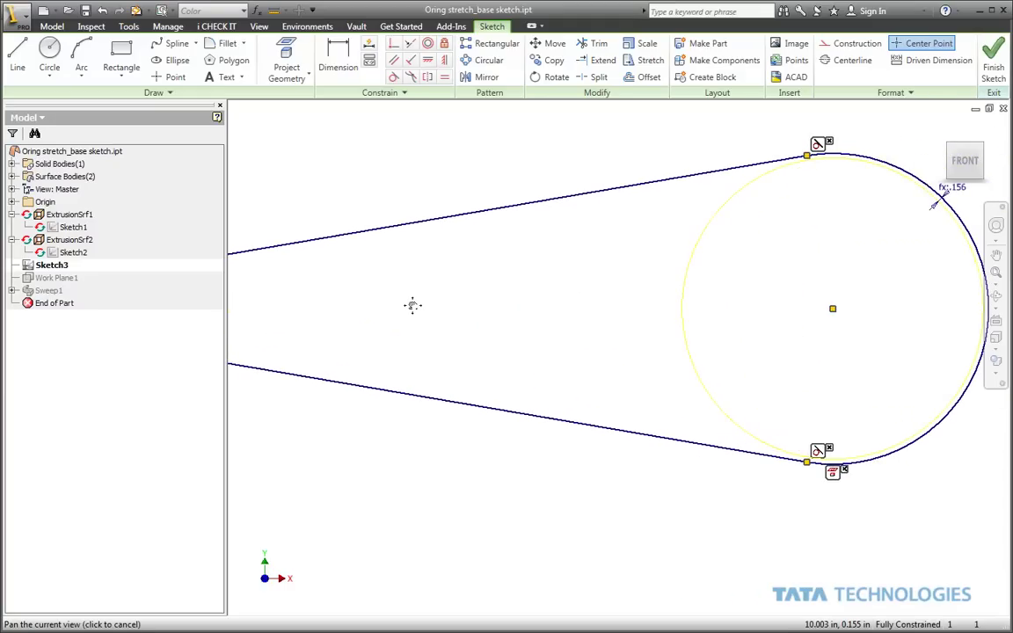
middle_click_drag(916, 184, 819, 248)
scroll(861, 275, "up", 3)
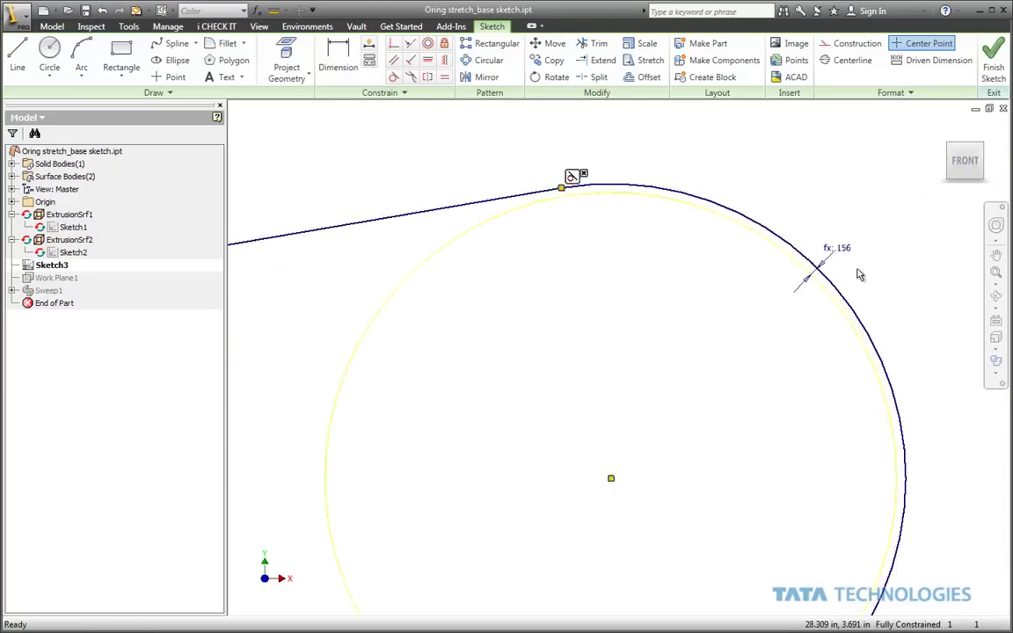
scroll(861, 275, "up", 3)
double_click(818, 230)
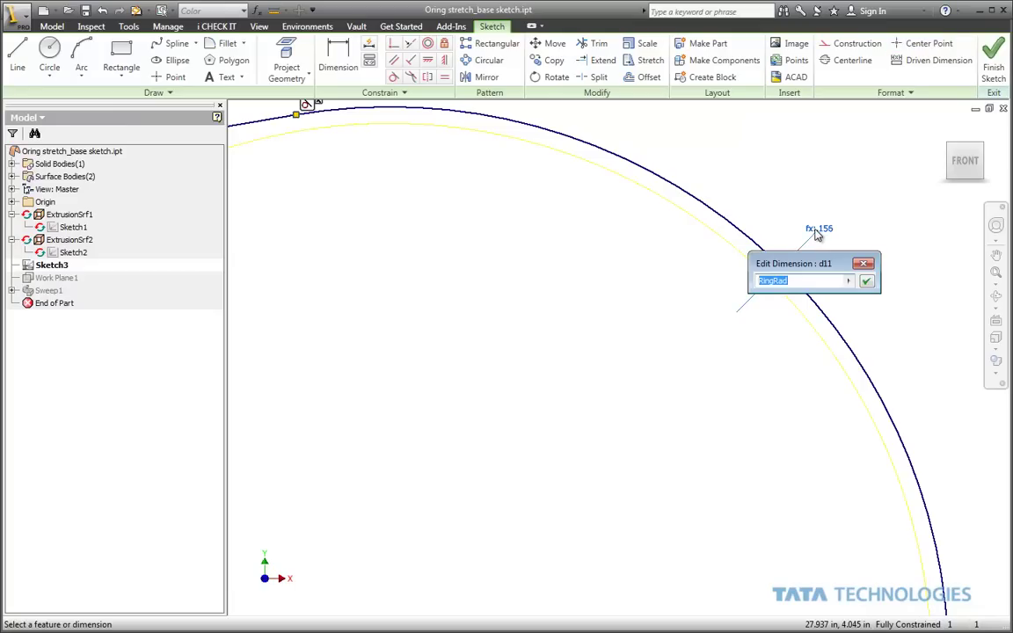
key("Return")
scroll(911, 318, "down", 2)
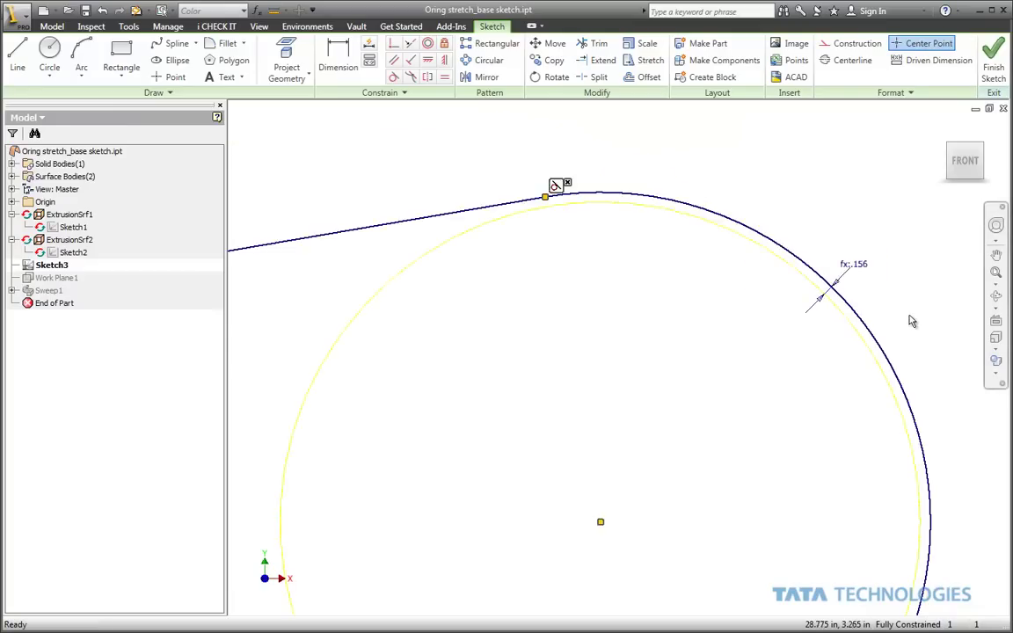
scroll(911, 318, "down", 3)
left_click(994, 62)
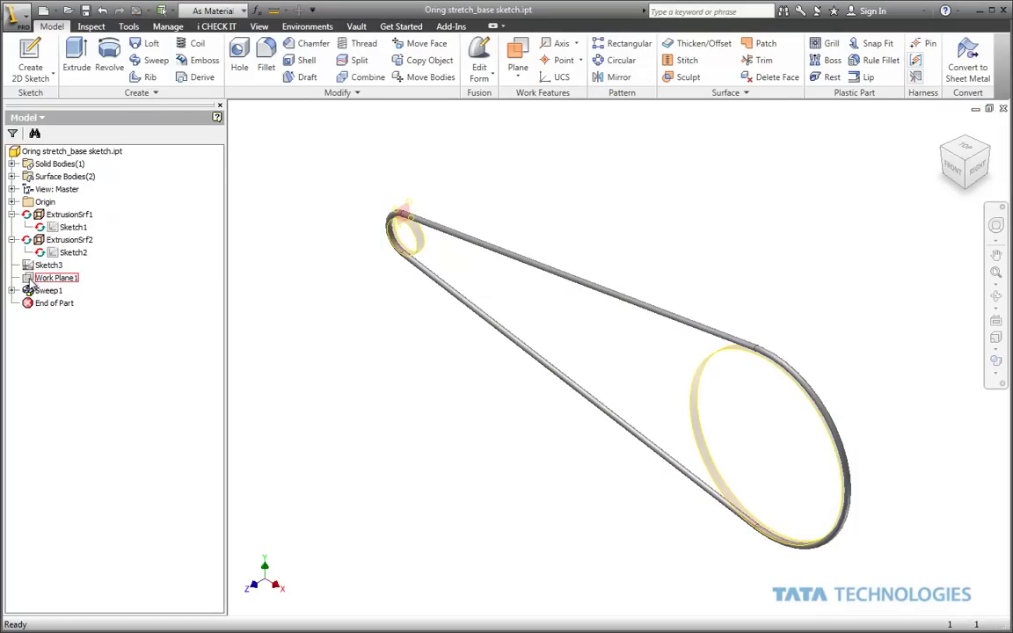
- Select Work Plane1 and orbit the view to inspect the loop's bend
left_click(31, 278)
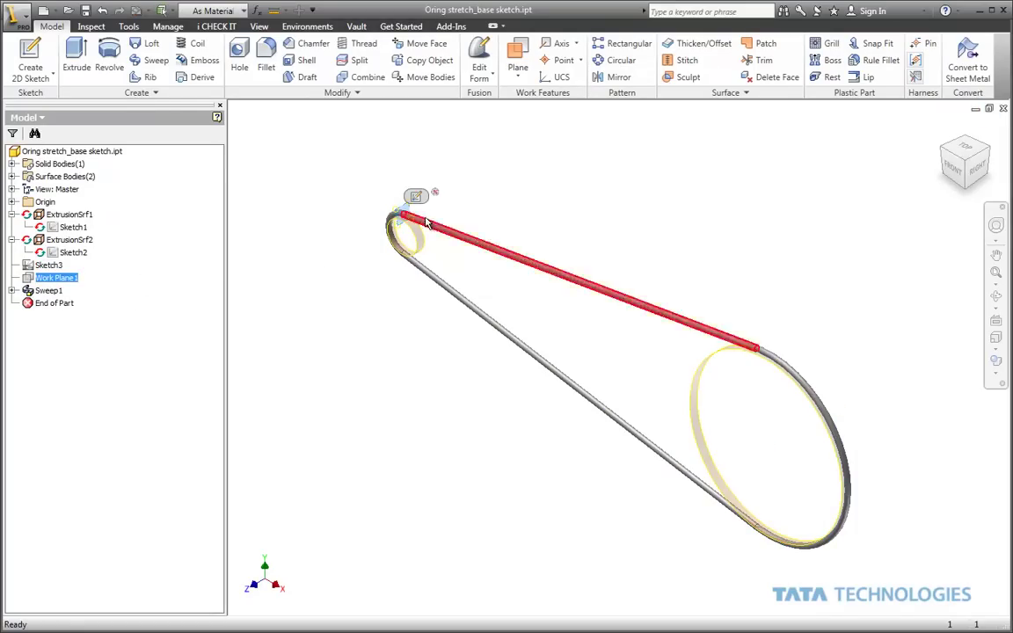
scroll(401, 220, "up", 5)
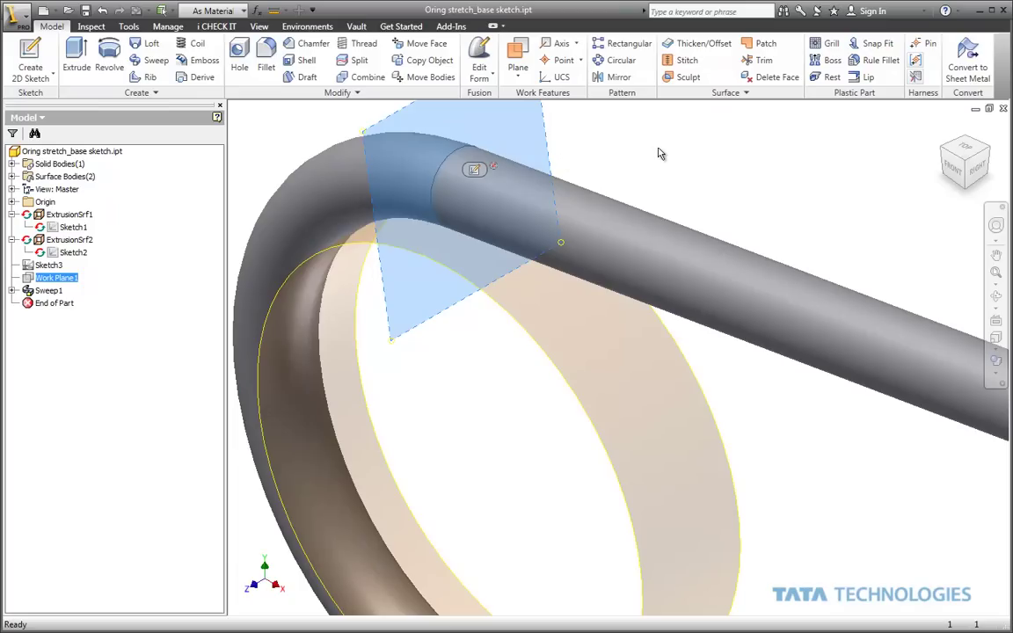
key("F4")
left_click_drag(471, 187, 657, 338)
key("Escape")
- Expand Sweep1 to review Sketch3 and Sketch4, then open Sketch1 for editing
left_click(12, 290)
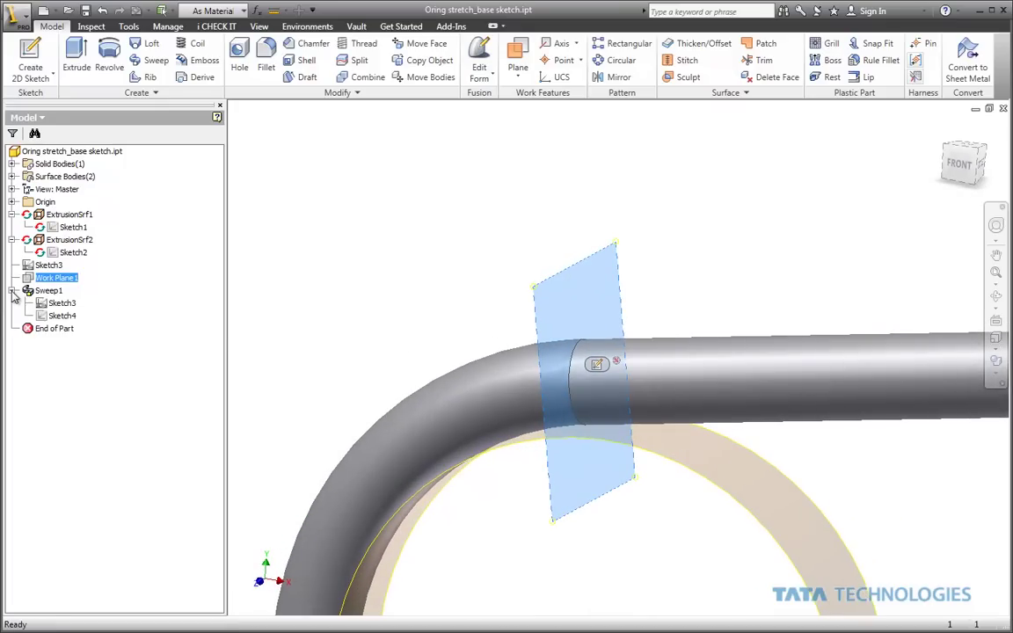
left_click(59, 303)
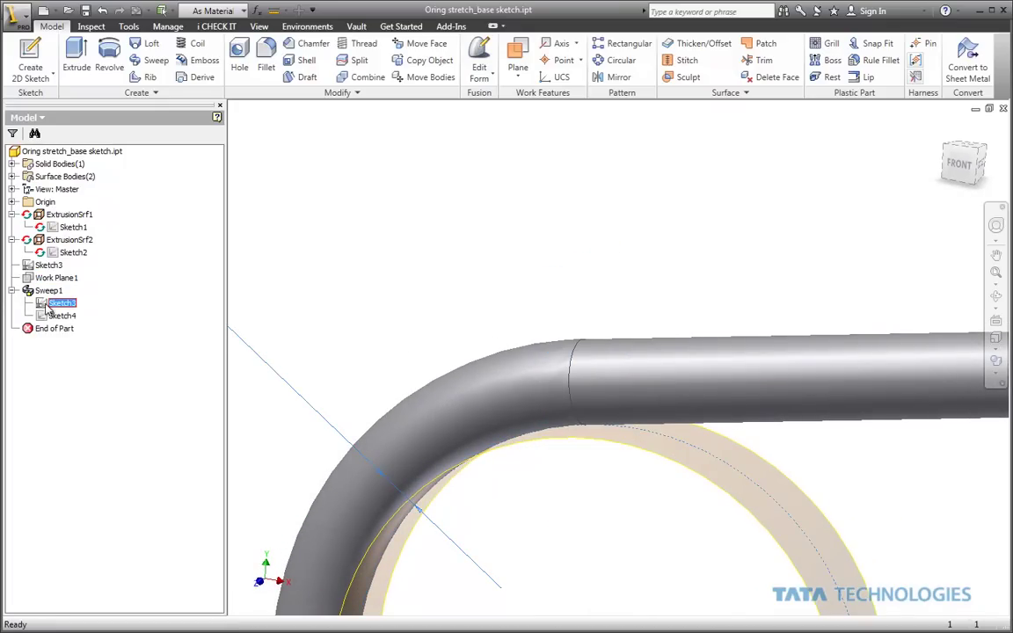
scroll(347, 302, "down", 5)
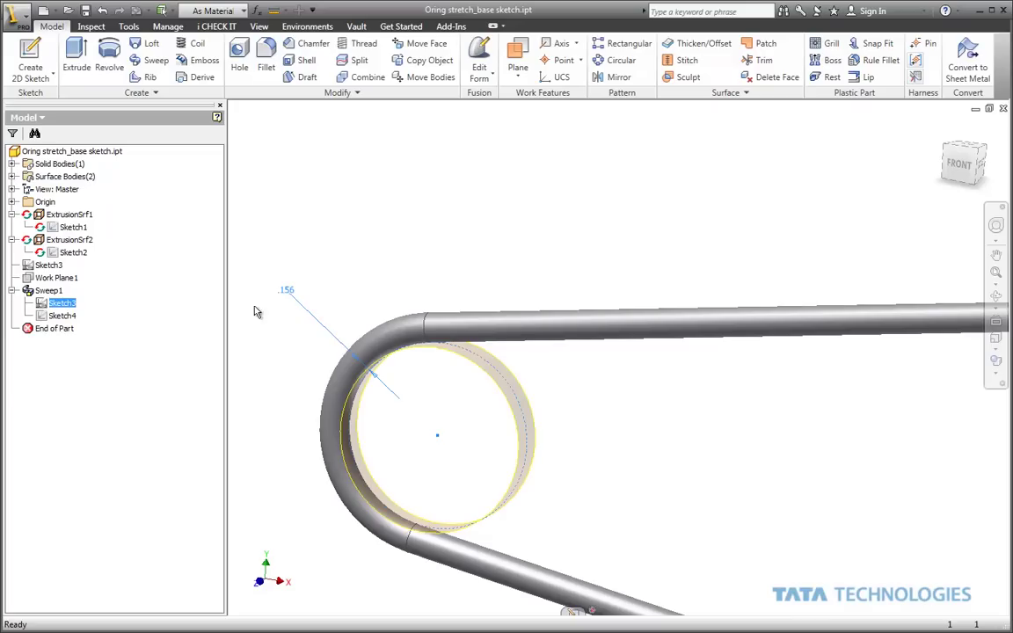
left_click(60, 316)
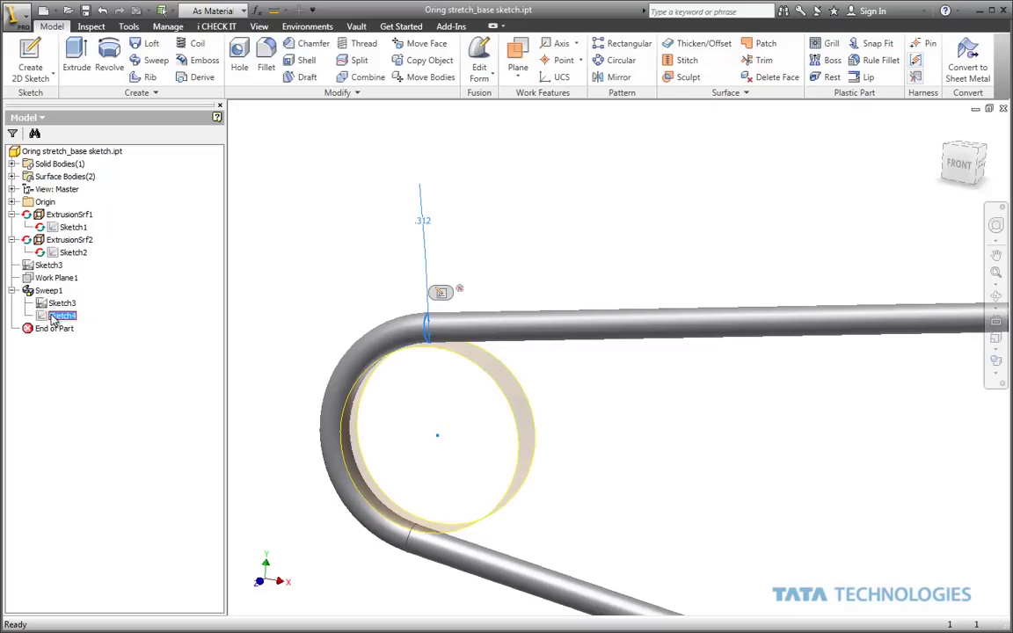
scroll(322, 223, "down", 5)
middle_click_drag(454, 204, 457, 230)
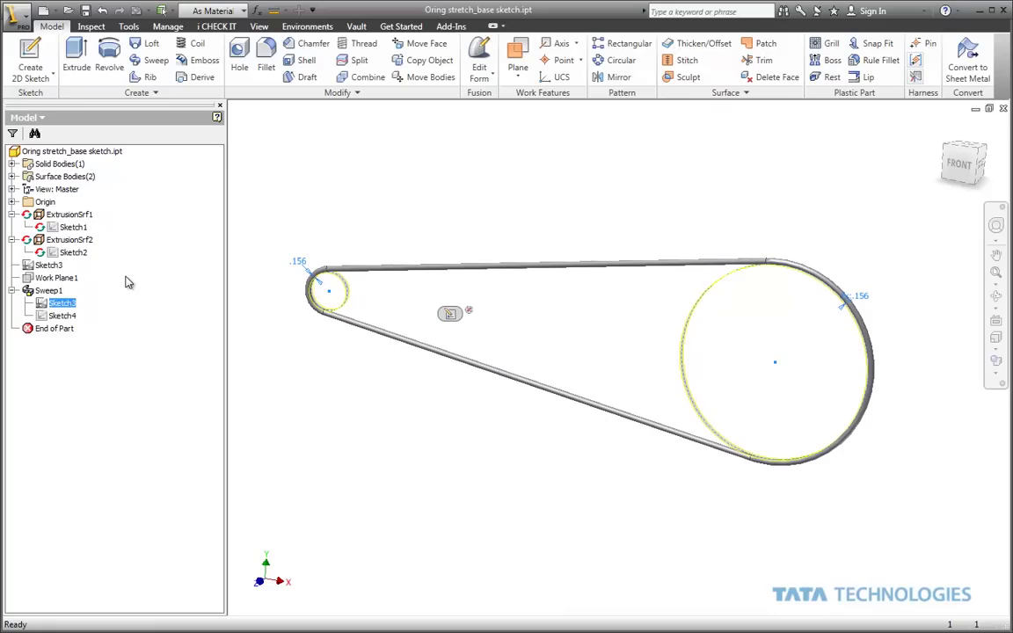
double_click(54, 228)
- Enlarge the small circle in Sketch1 and finish the sketch
left_click_drag(654, 377, 658, 356)
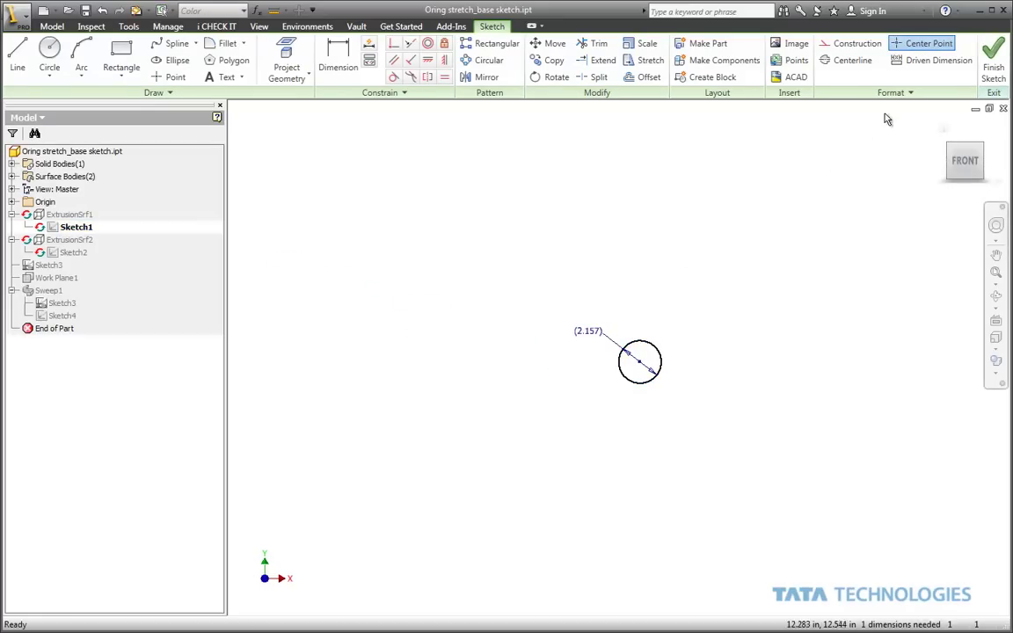
right_click(550, 306)
left_click(563, 339)
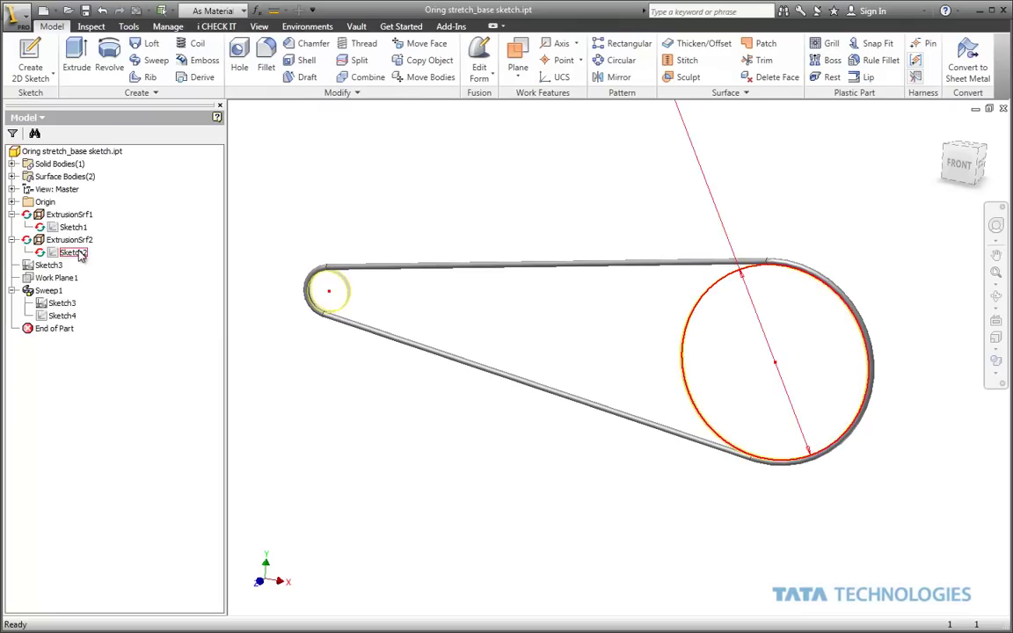
- Move the Sketch2 circle left and shrink it to a driven 3.496 diameter, then finish the sketch
double_click(74, 252)
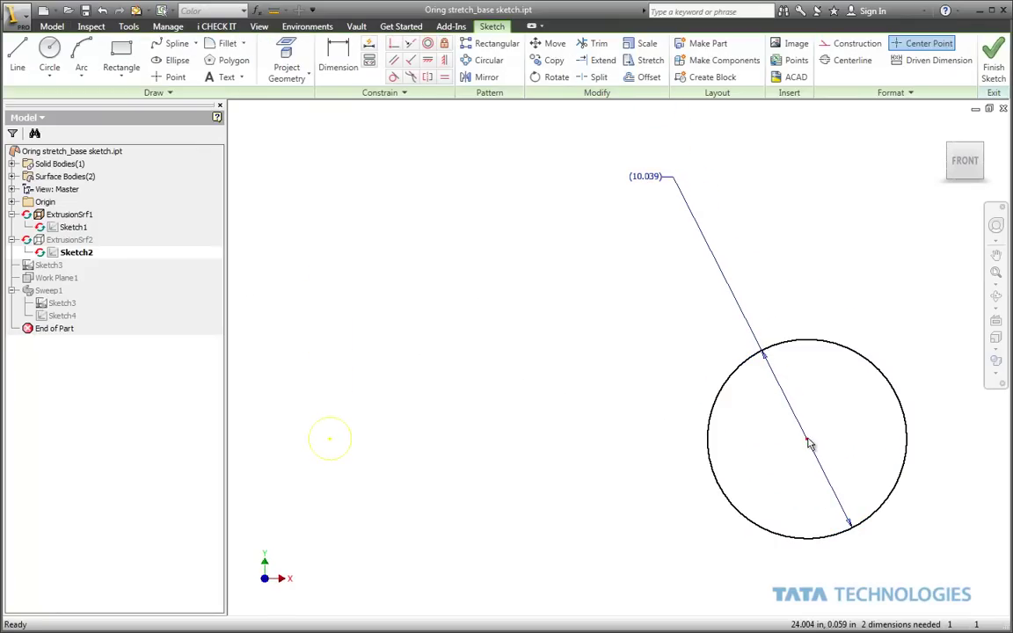
left_click_drag(807, 437, 477, 437)
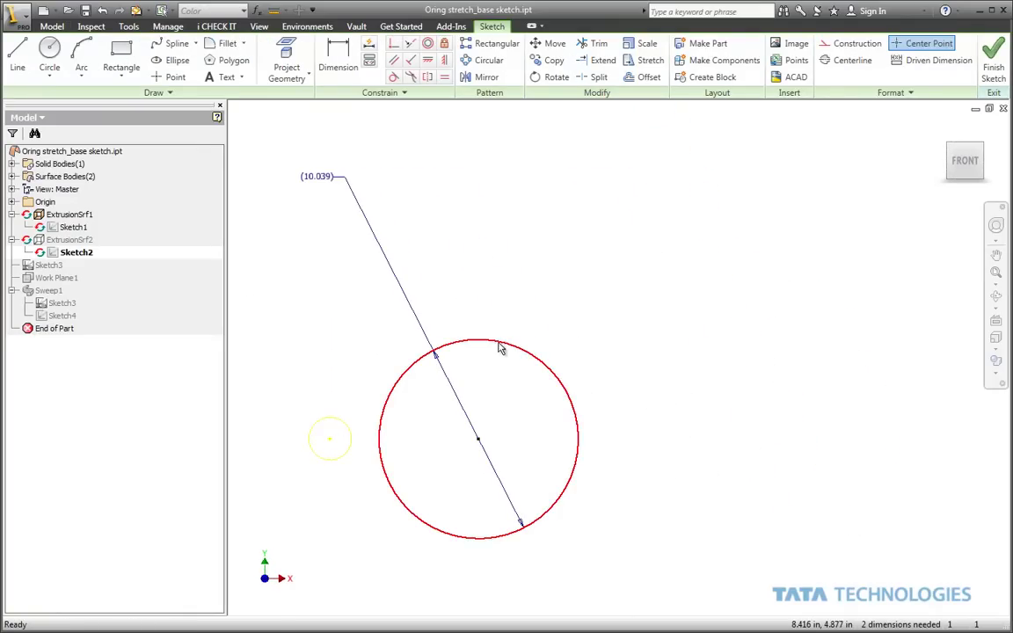
left_click_drag(499, 358, 499, 393)
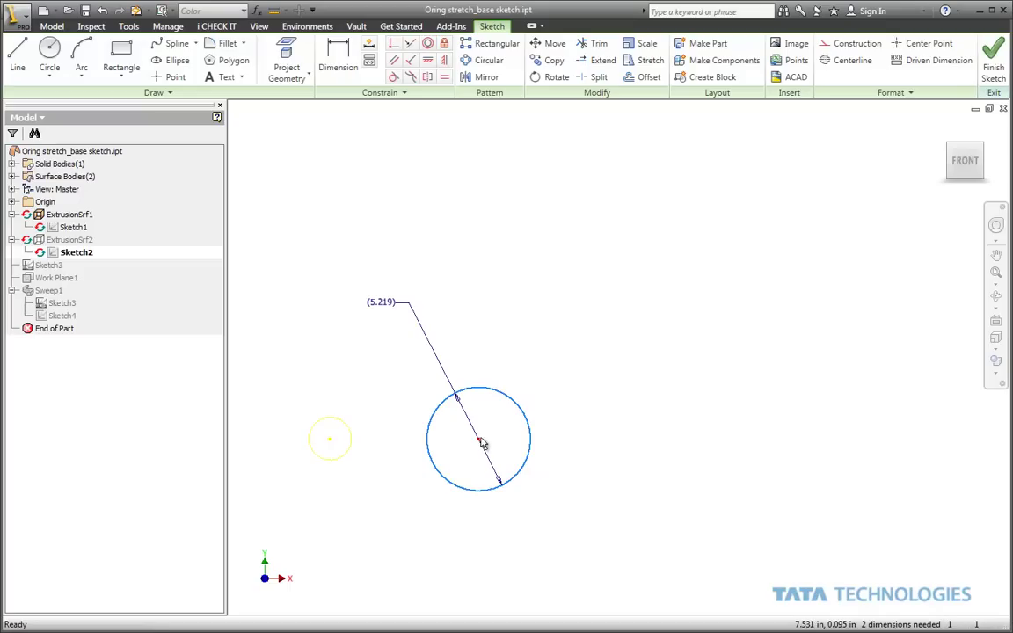
left_click_drag(475, 437, 425, 437)
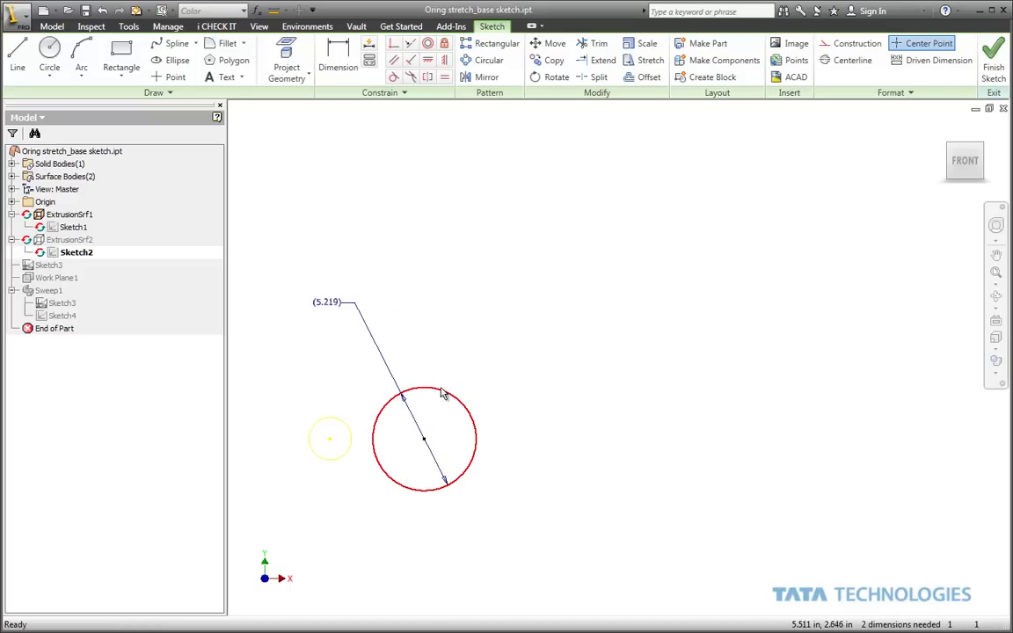
mouse_move(443, 393)
left_mouse_down()
mouse_move(445, 413)
mouse_move(429, 407)
left_mouse_up()
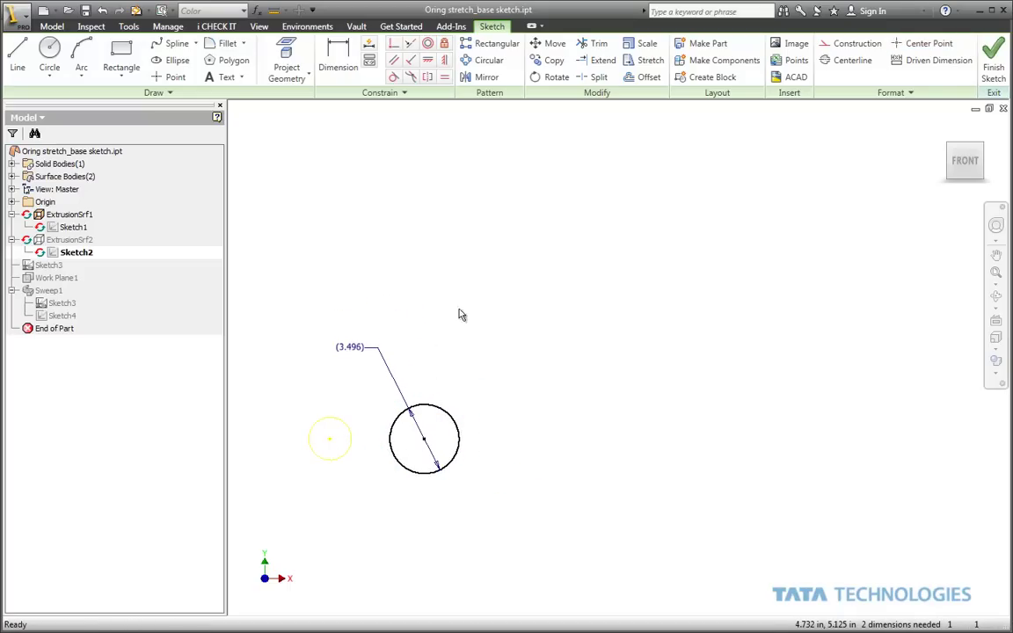
left_click(377, 361)
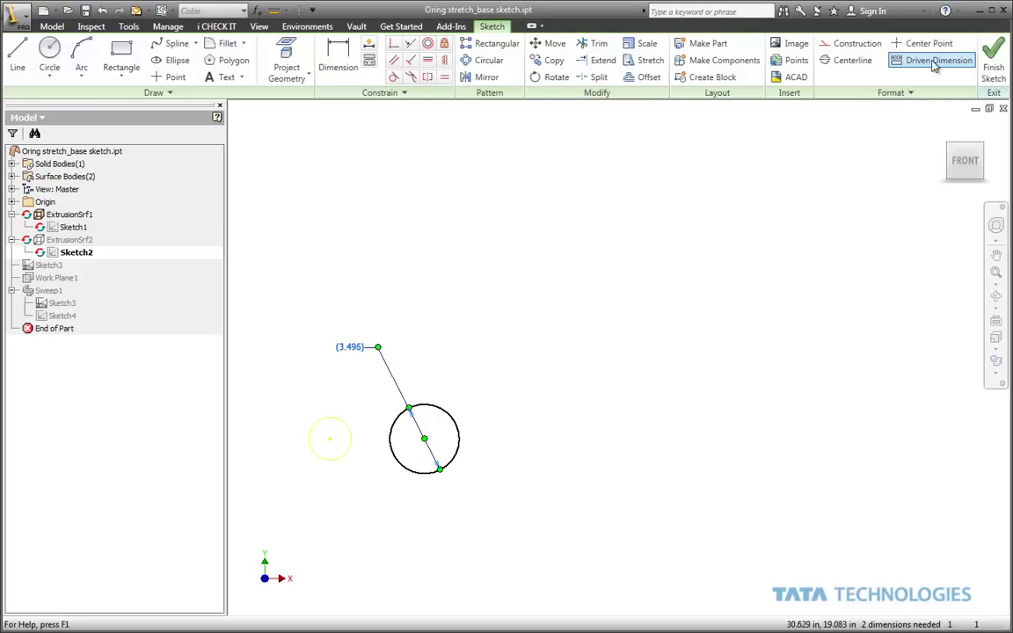
left_click(995, 66)
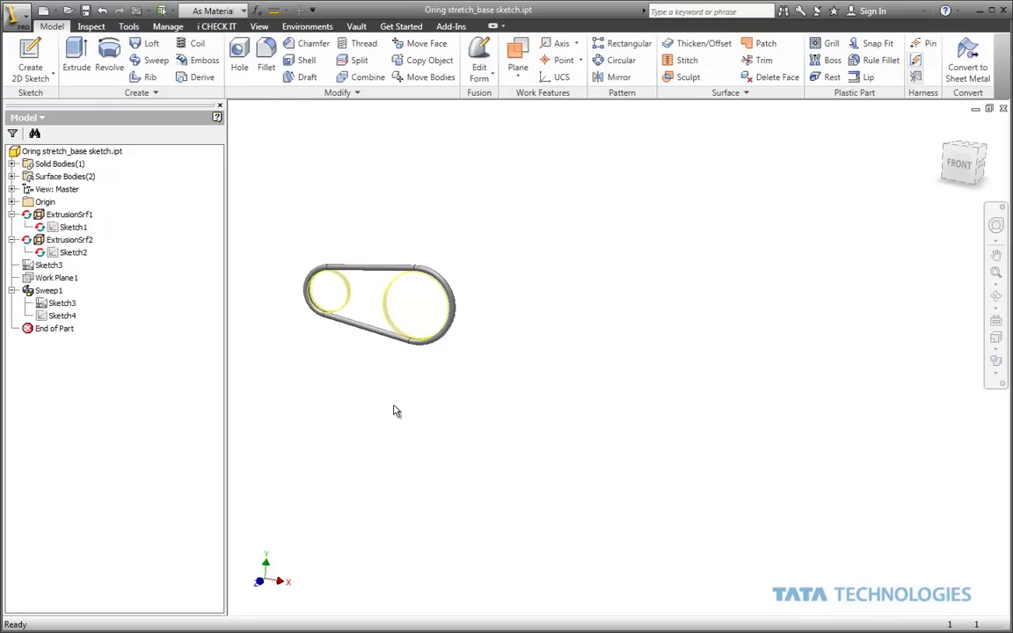
- Save Oring stretch_base sketch.ipt as a template copy in Templates, then close it without saving
left_click(23, 24)
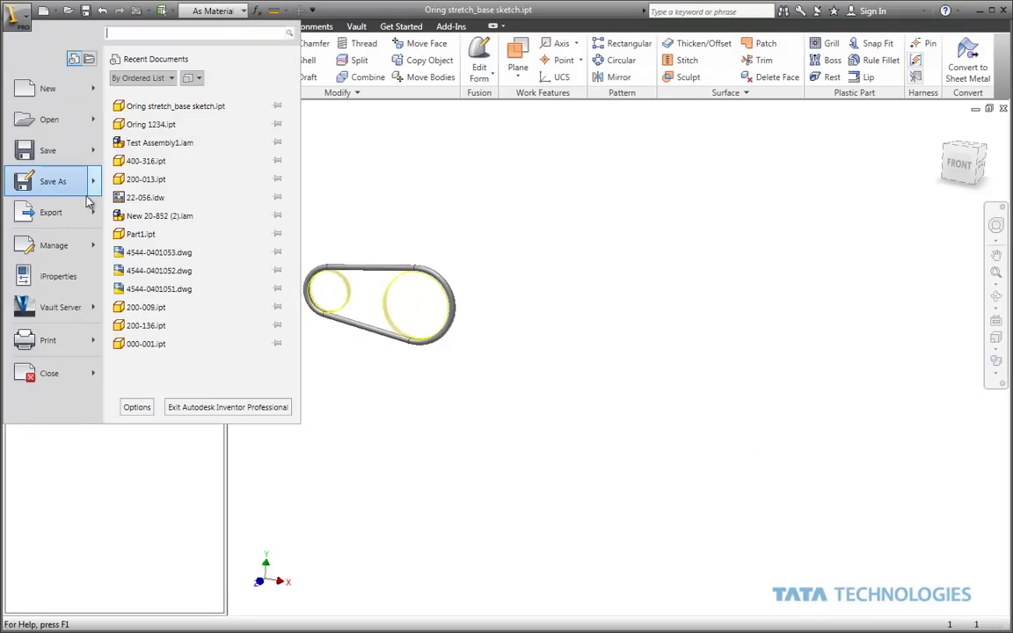
mouse_move(88, 200)
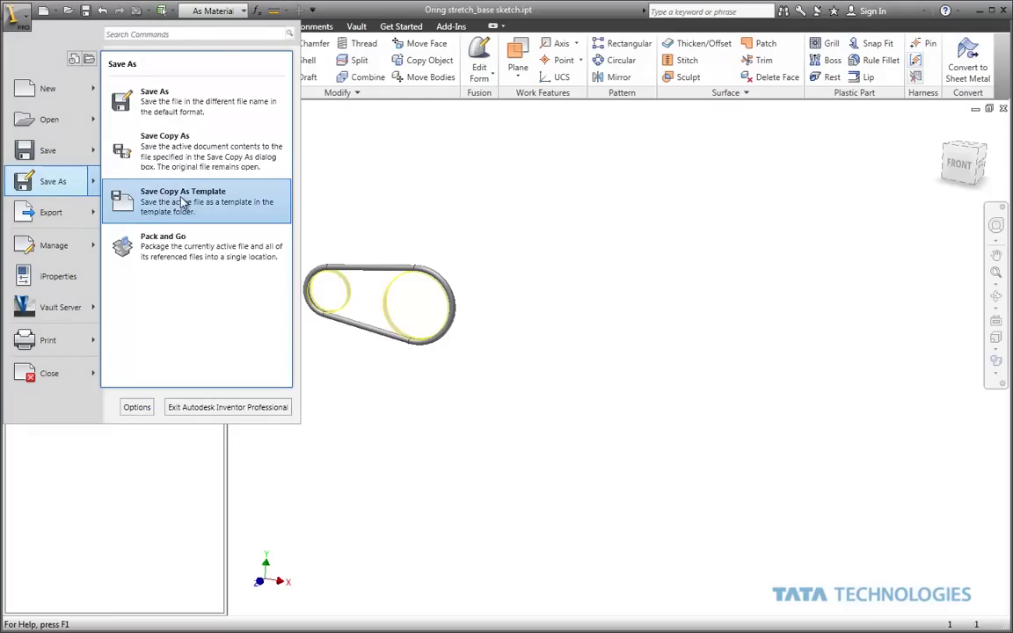
left_click(221, 204)
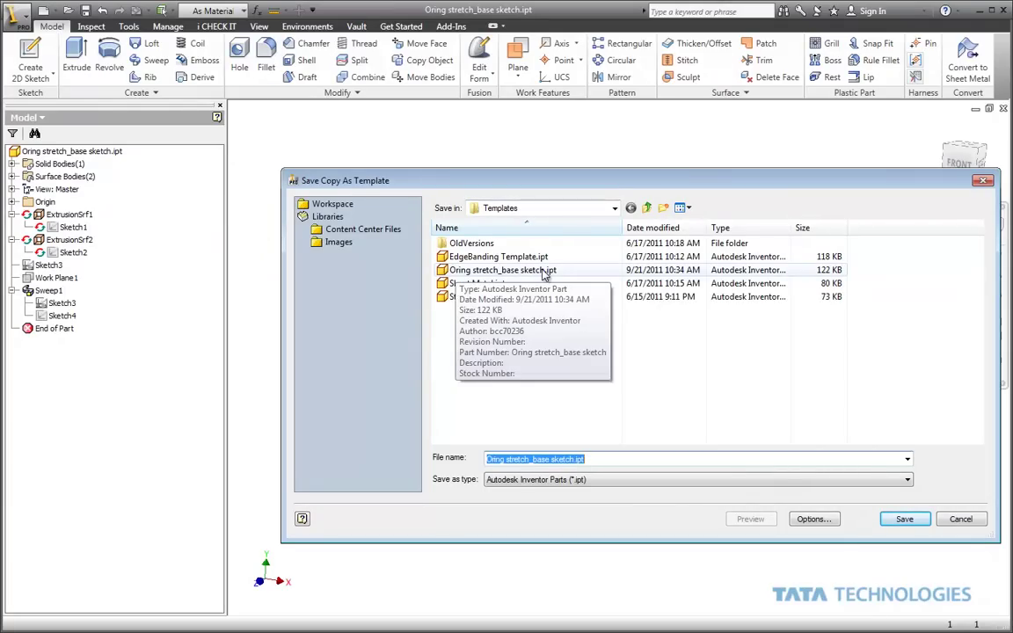
left_click(901, 518)
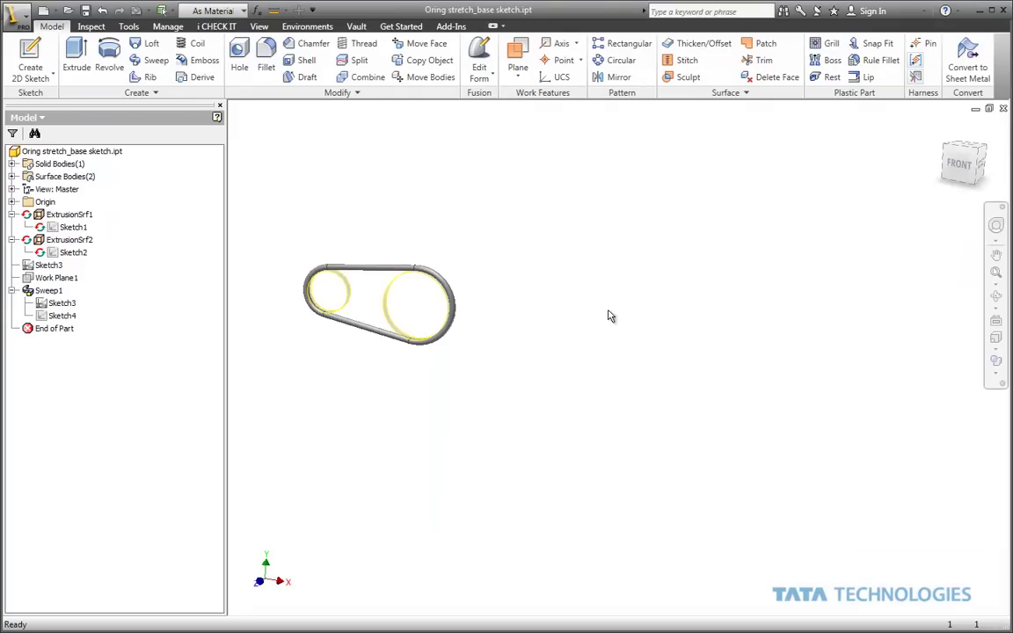
left_click(1003, 108)
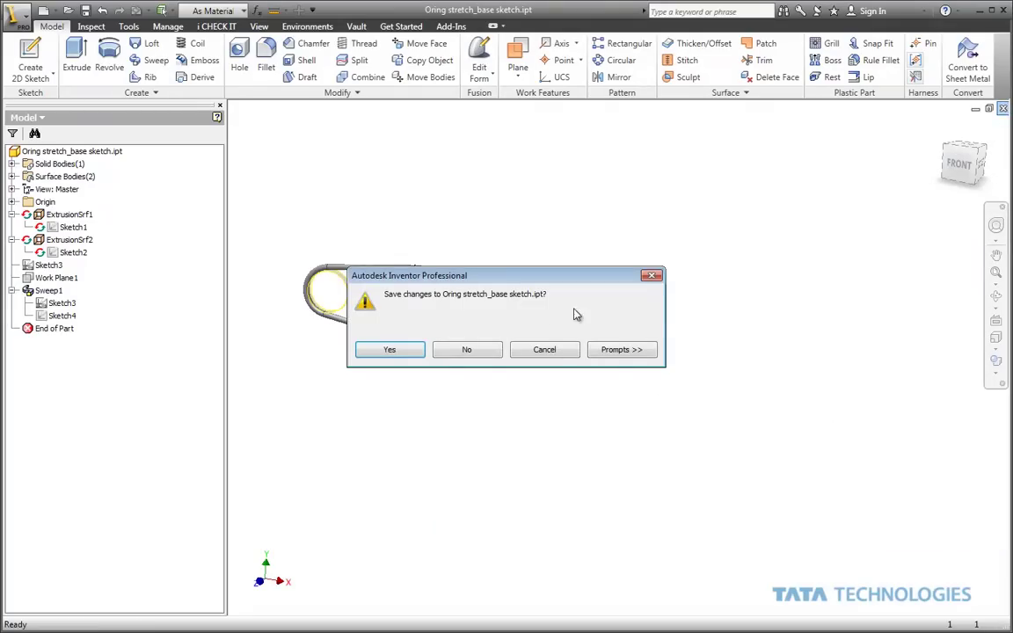
left_click(473, 354)
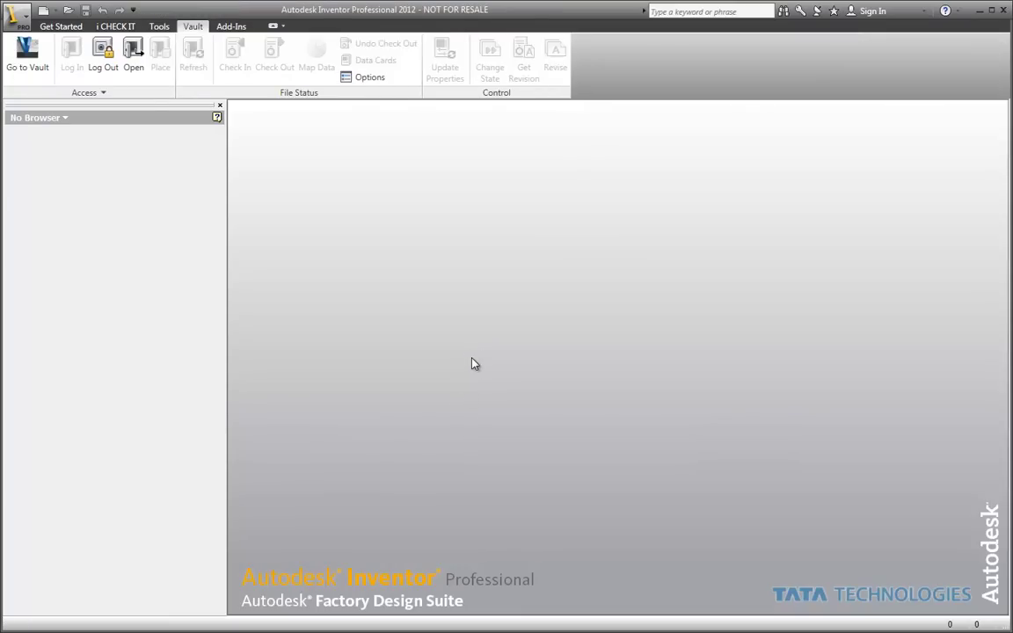
- Open Test Assembly1.iam and pan the view to show the shaft's end
left_click(68, 9)
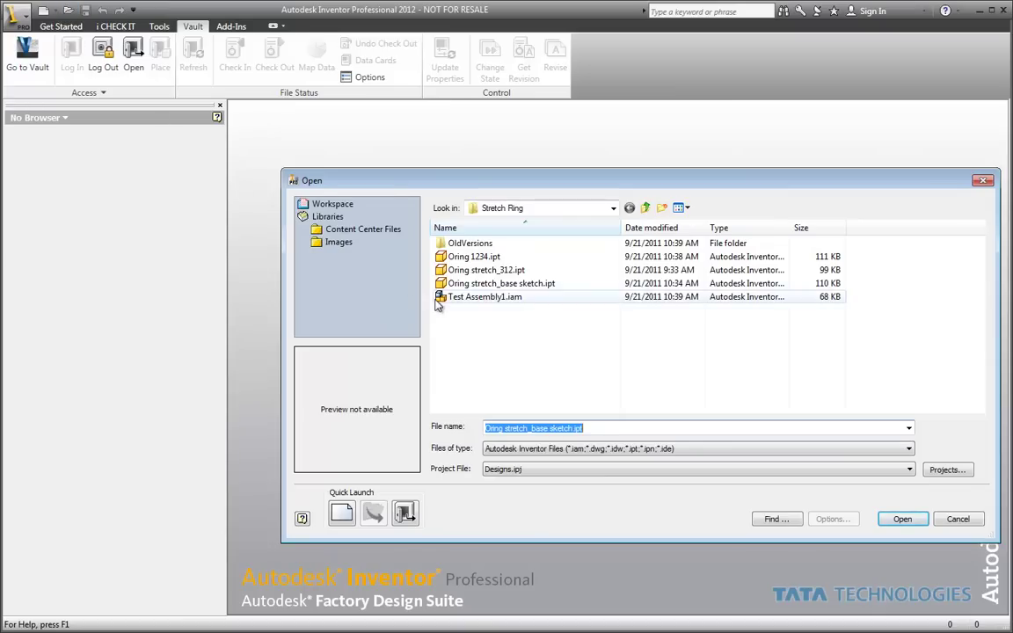
double_click(467, 297)
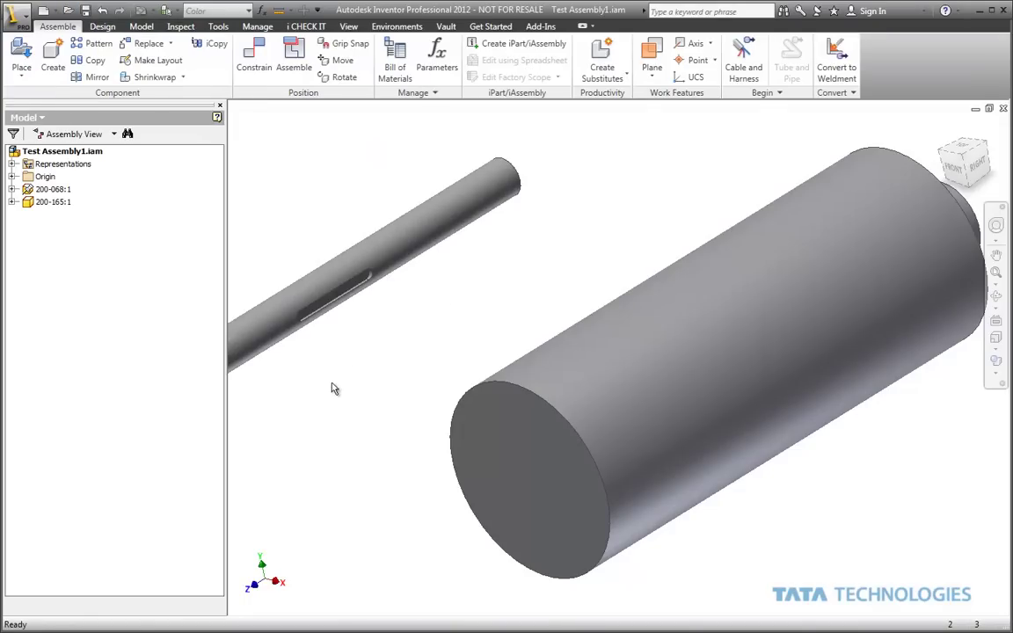
middle_click_drag(332, 392, 482, 319)
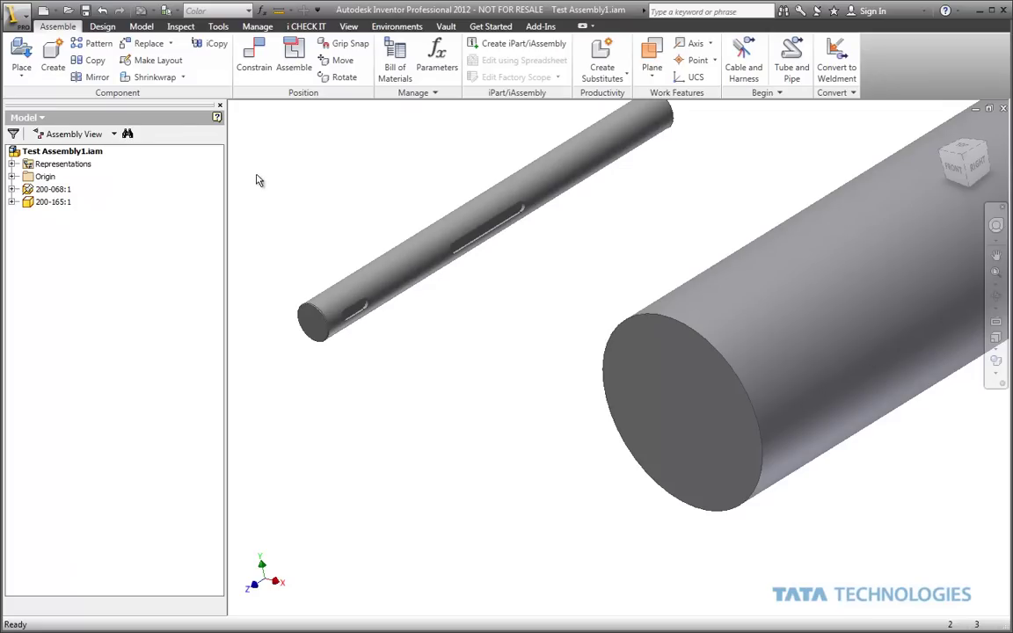
left_click(52, 58)
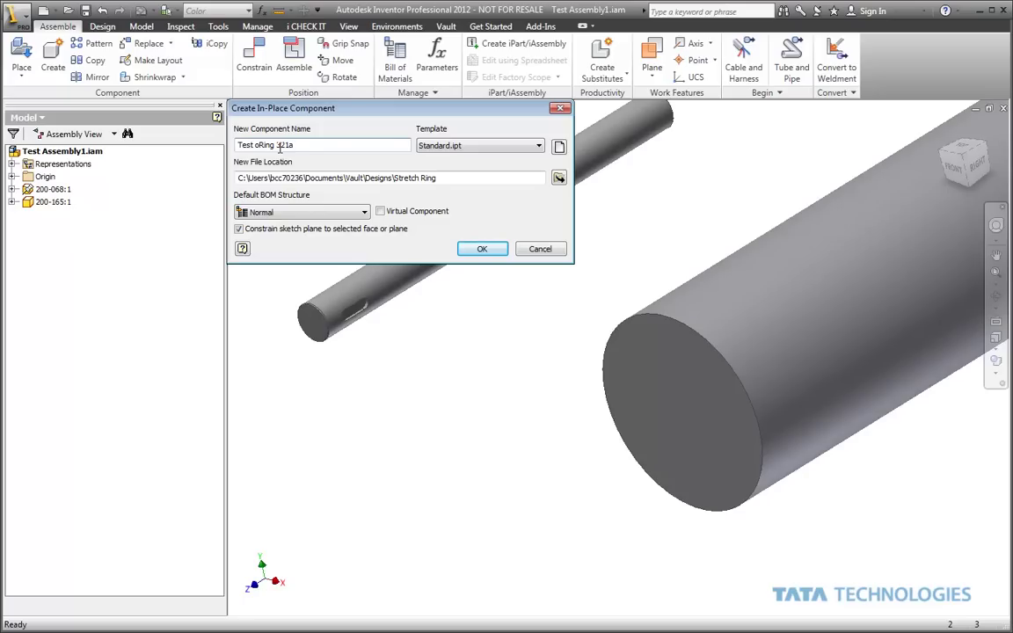
- Create Test oRing 321a from the Oring stretch_base sketch template on the shaft end face, then finish editing
left_click(475, 145)
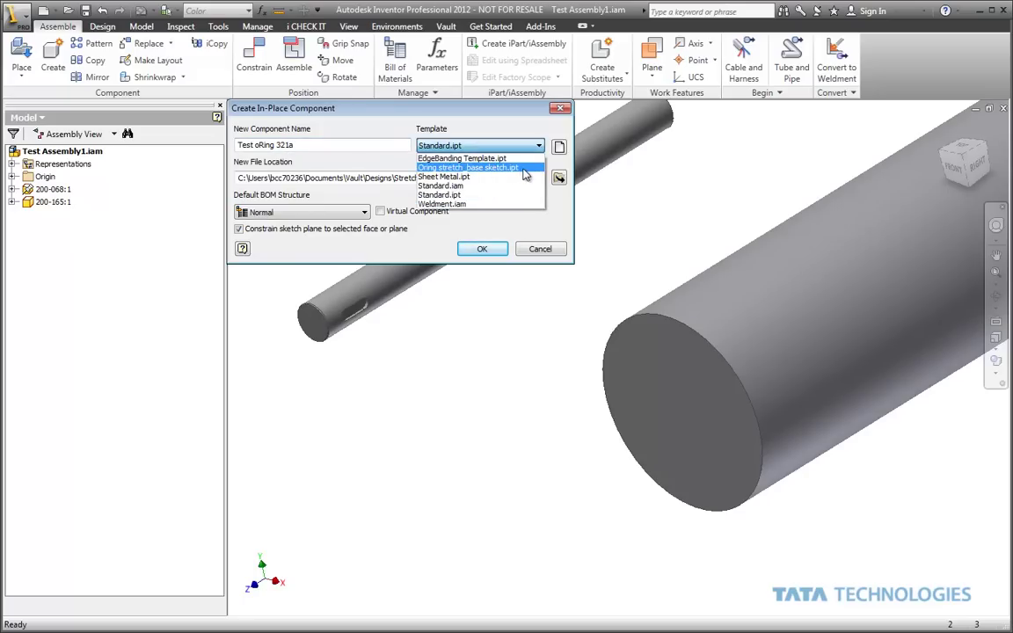
left_click(473, 167)
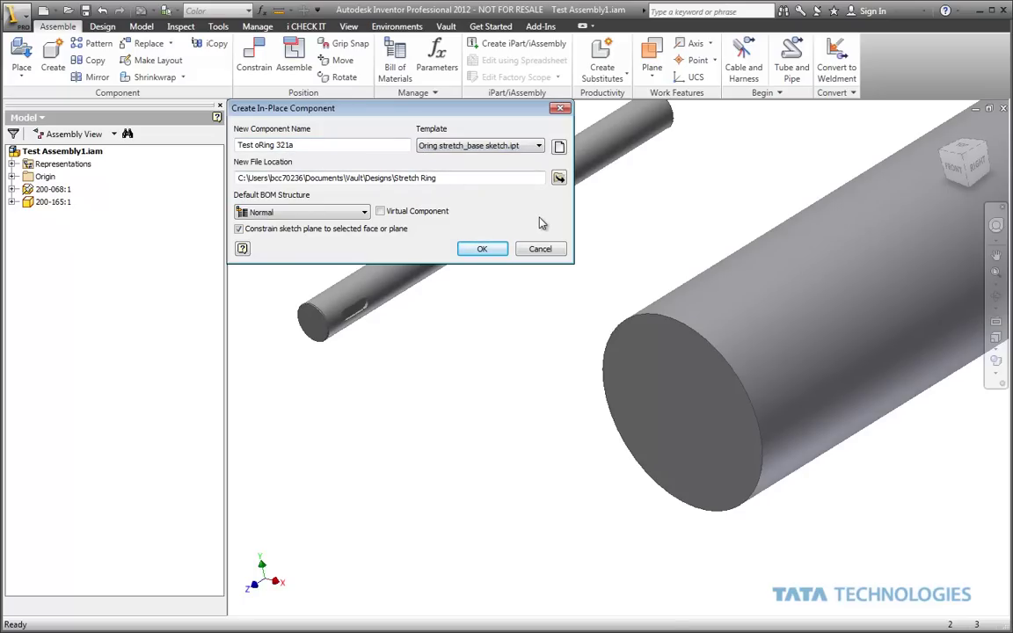
left_click(479, 251)
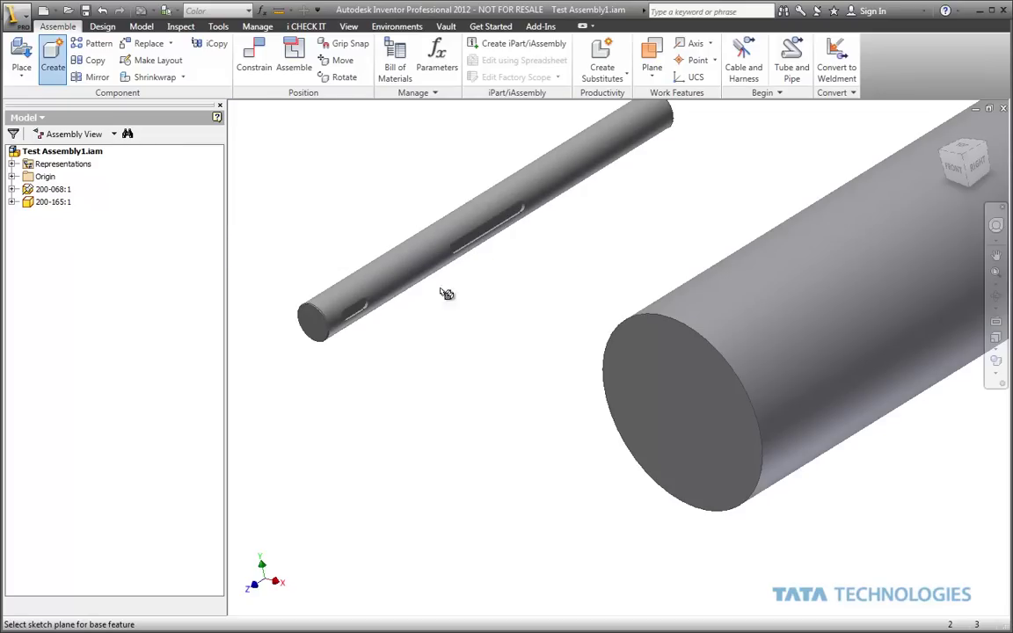
left_click(308, 323)
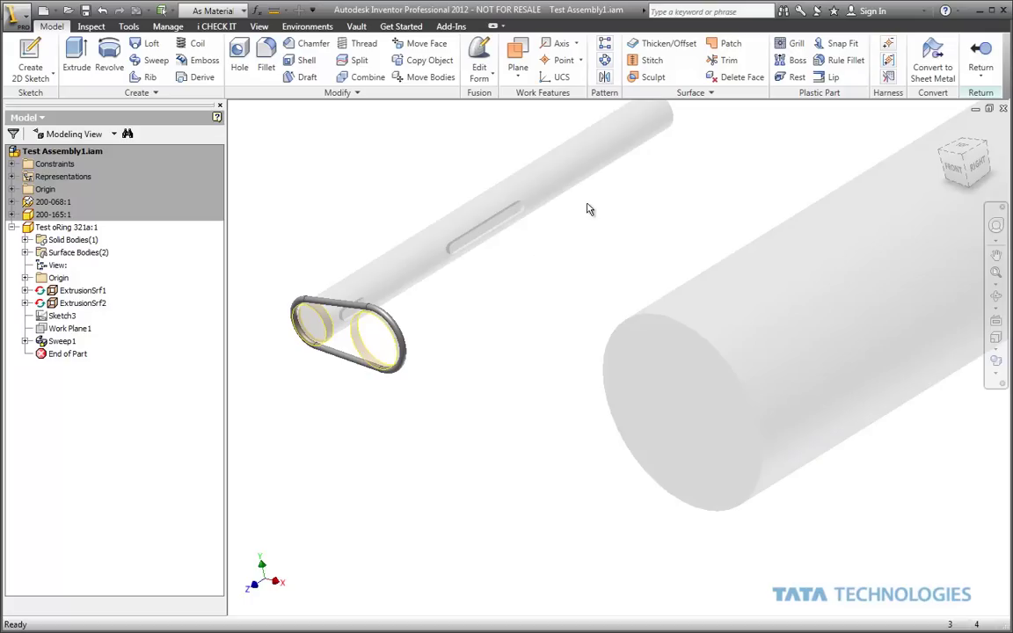
right_click(671, 187)
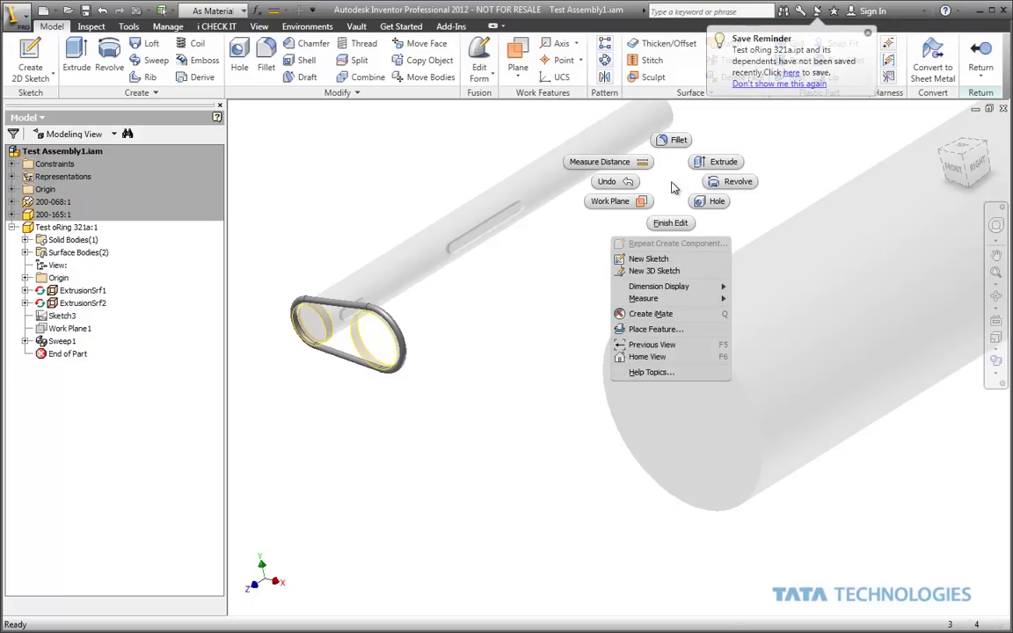
left_click(671, 224)
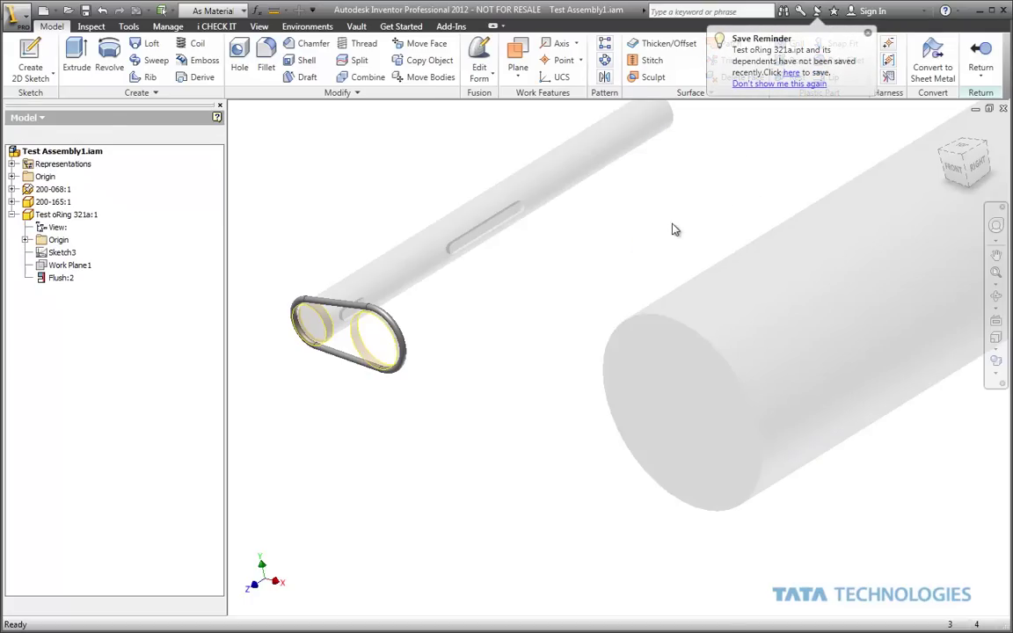
- Set the Test oRing component to Adaptive from its shortcut menu
left_click_drag(396, 333, 448, 356)
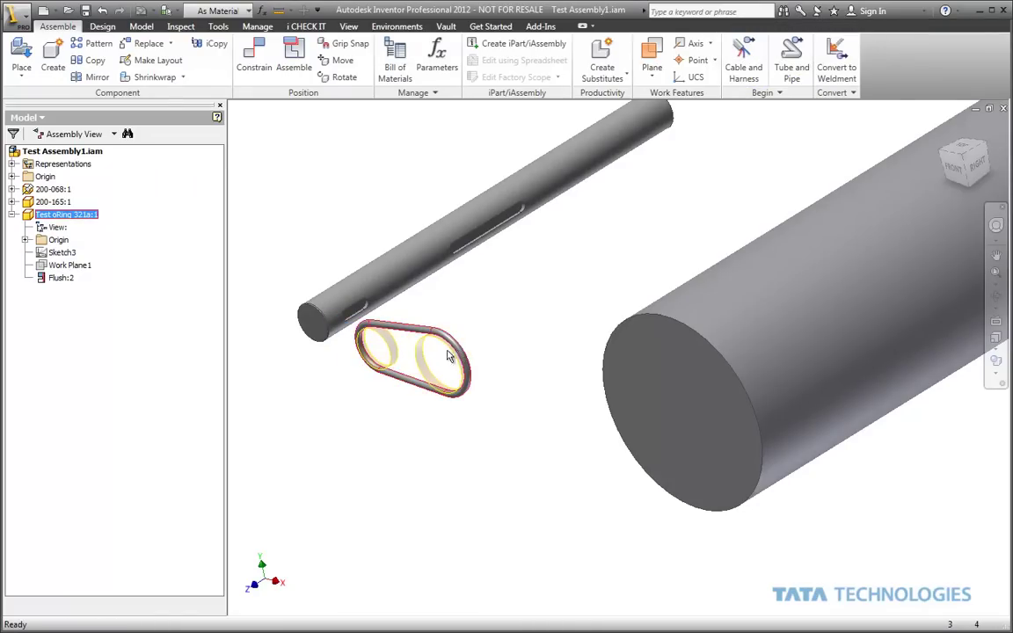
right_click(406, 331)
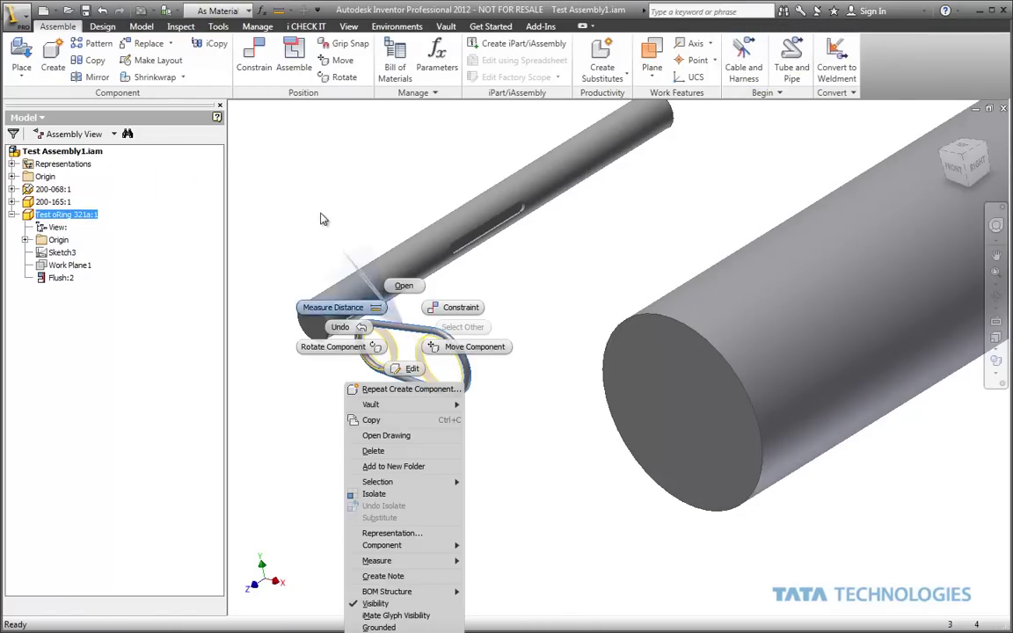
key("Escape")
middle_click_drag(366, 233, 317, 91)
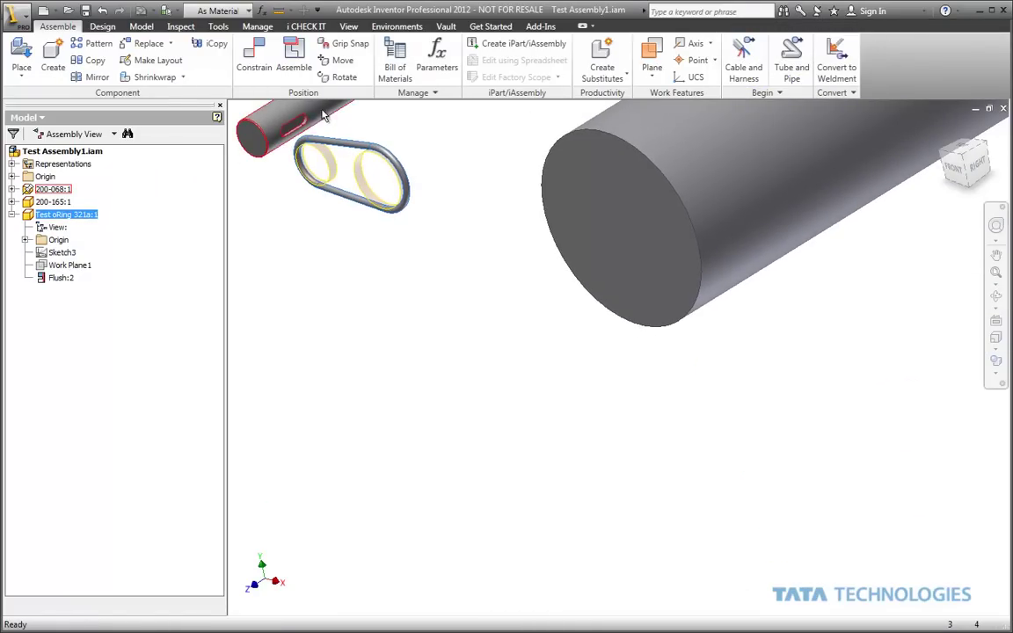
right_click(334, 143)
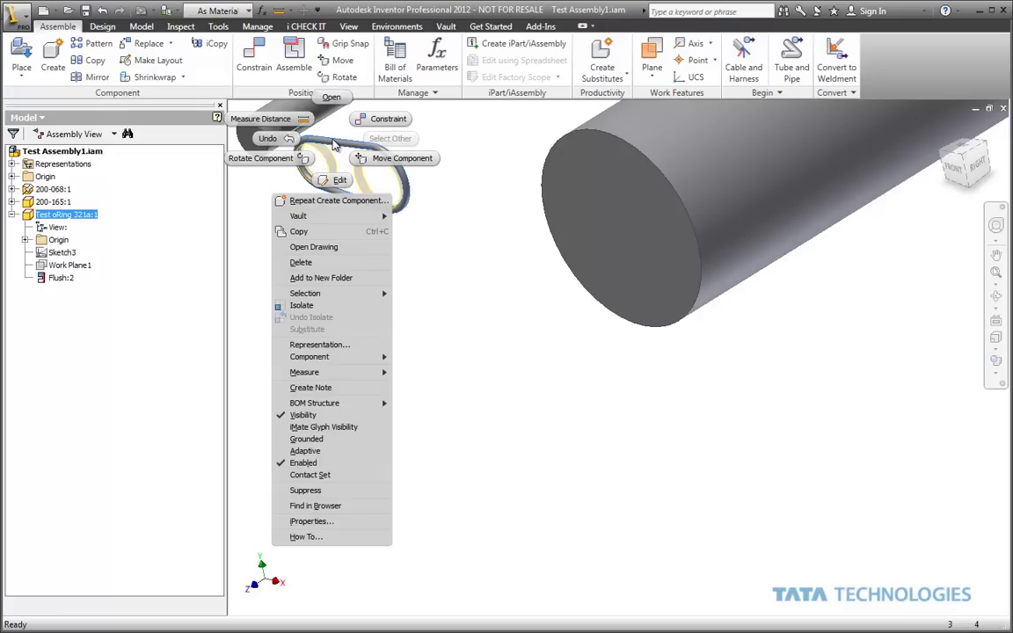
left_click(328, 453)
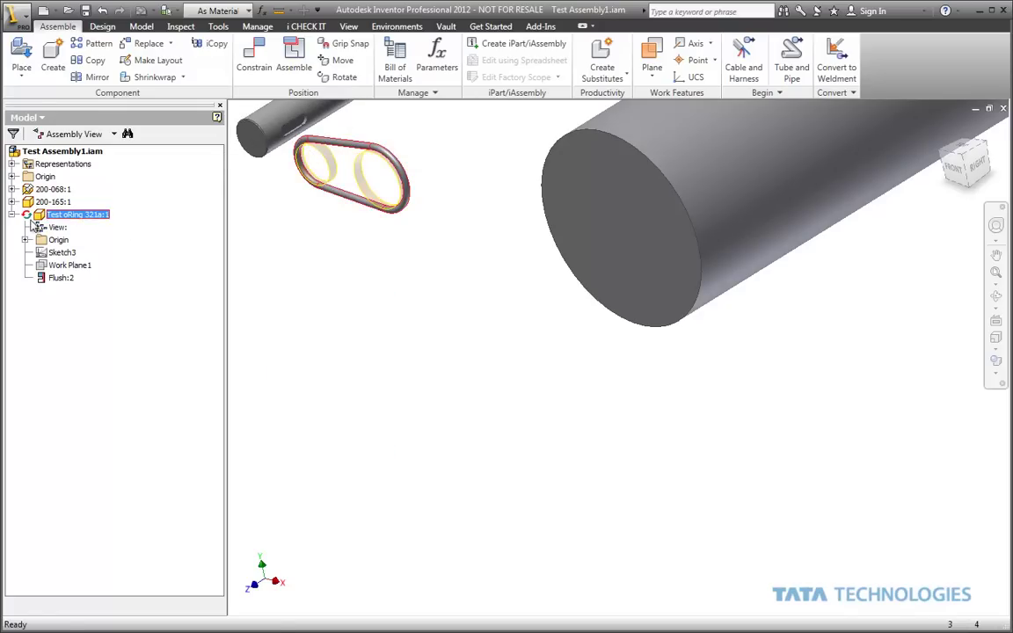
- Check the adaptive setting of ExtrusionSrf2 inside the O-ring part, then finish the edit
double_click(66, 215)
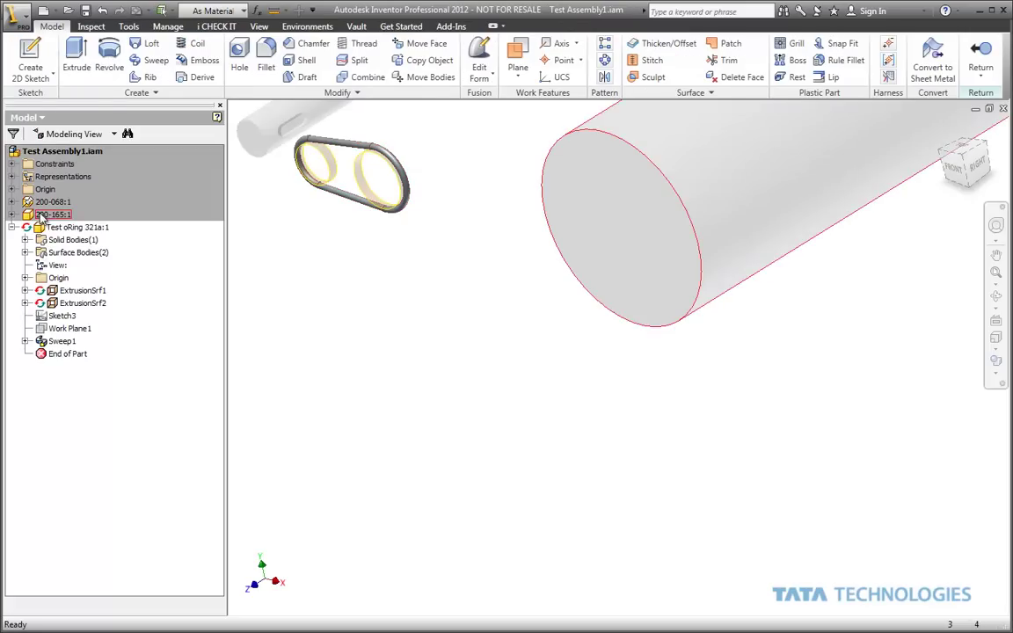
left_click(77, 305)
right_click(292, 273)
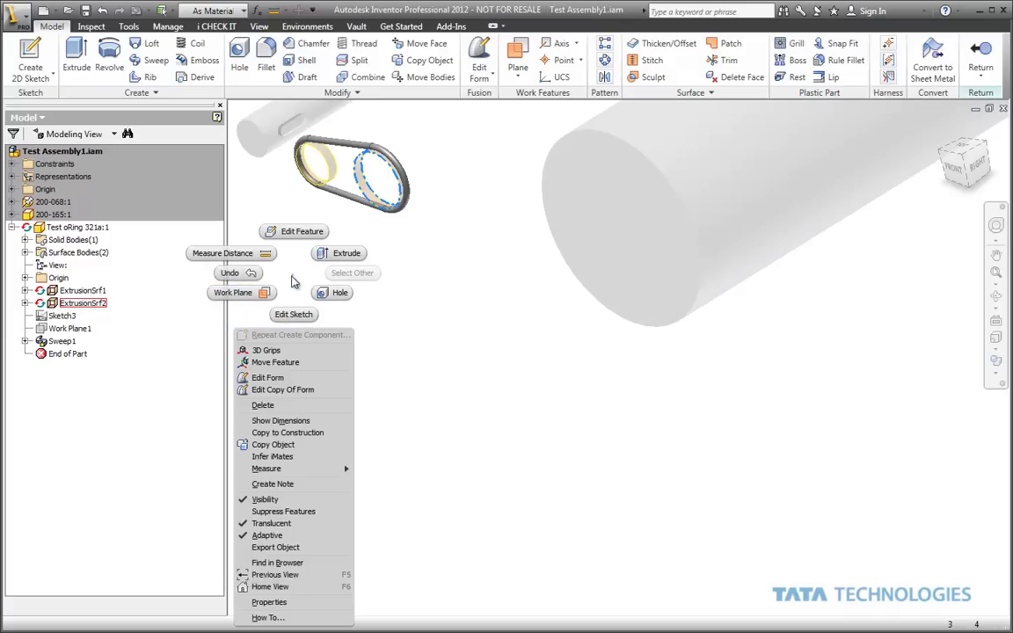
key("Escape")
key("Escape")
right_click(328, 275)
left_click(334, 317)
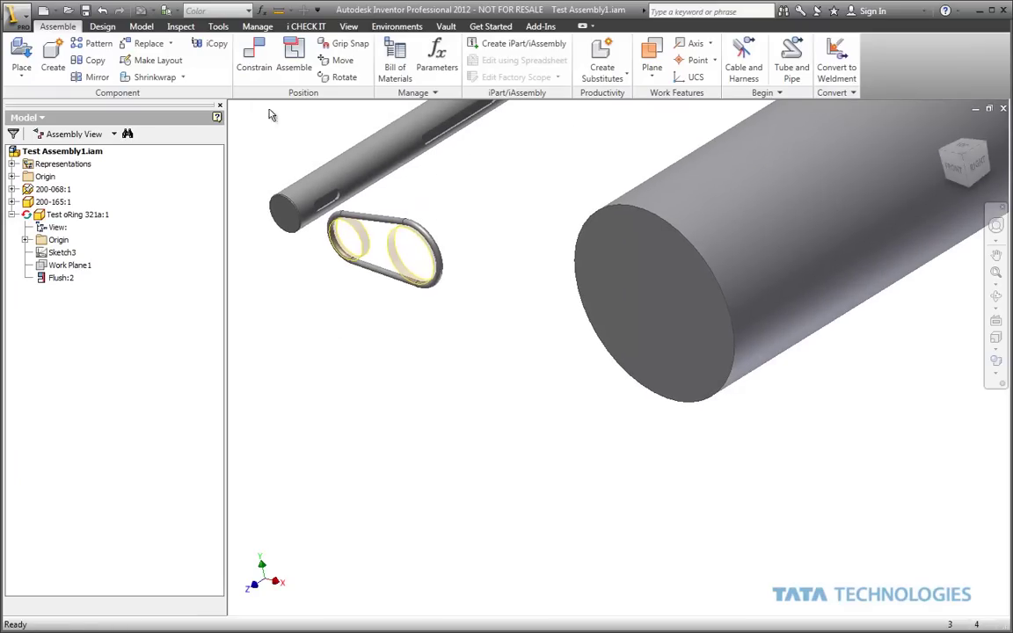
- Mate the small shaft's face to the O-ring's inner face
left_click(260, 67)
middle_click_drag(308, 276, 425, 382)
scroll(425, 381, "up", 2)
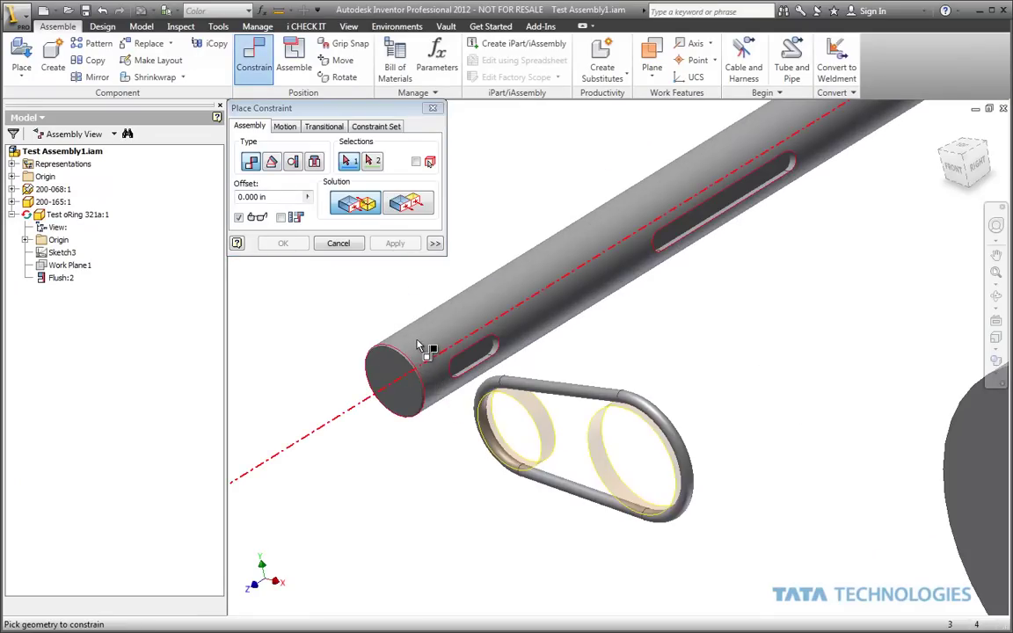
right_click(421, 346)
left_click(432, 345)
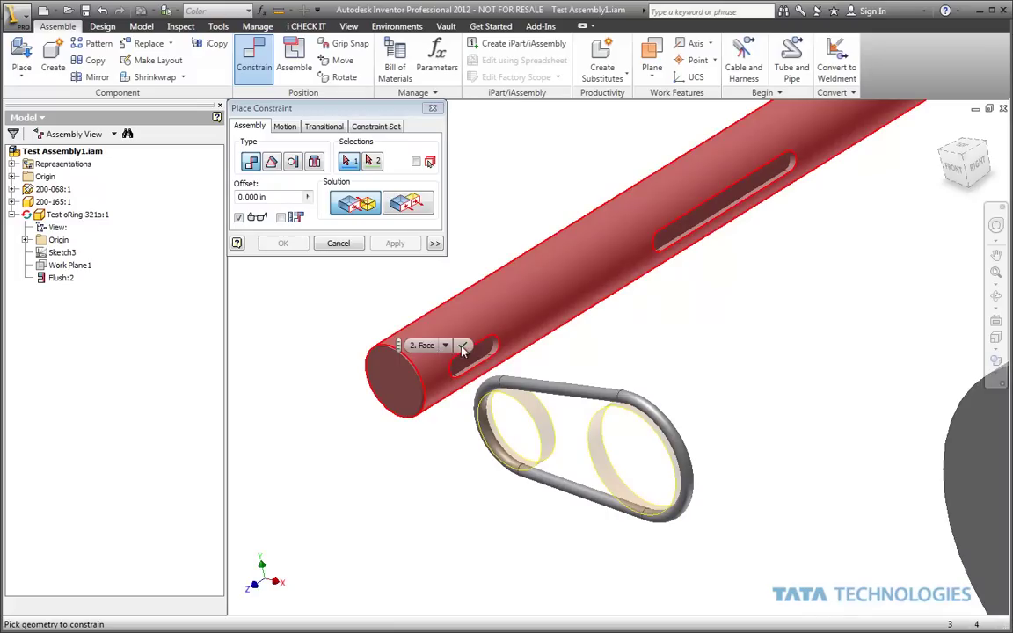
left_click(462, 345)
left_click(536, 413)
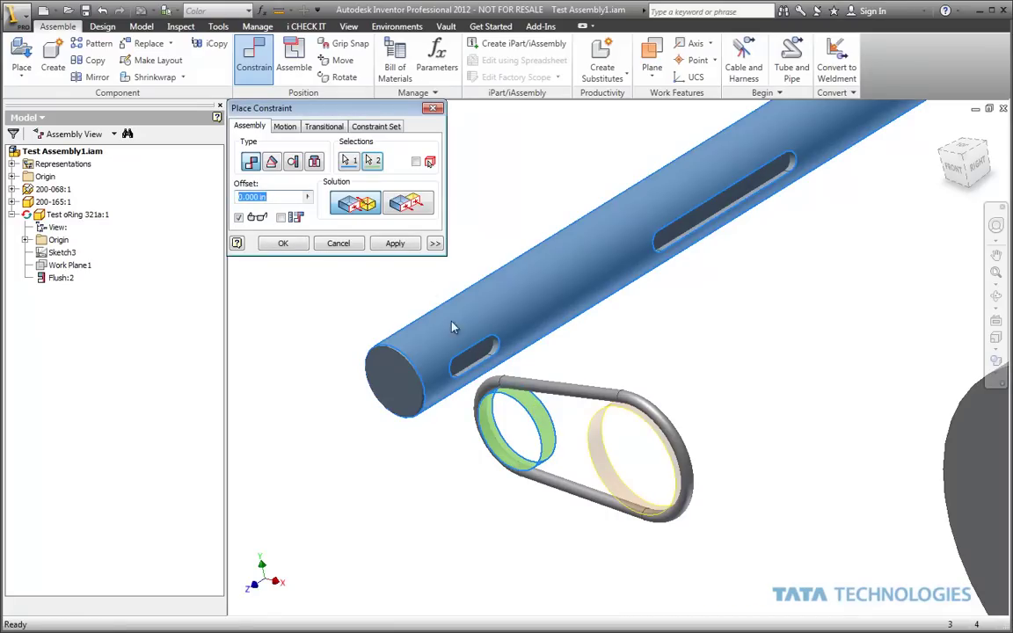
left_click(401, 246)
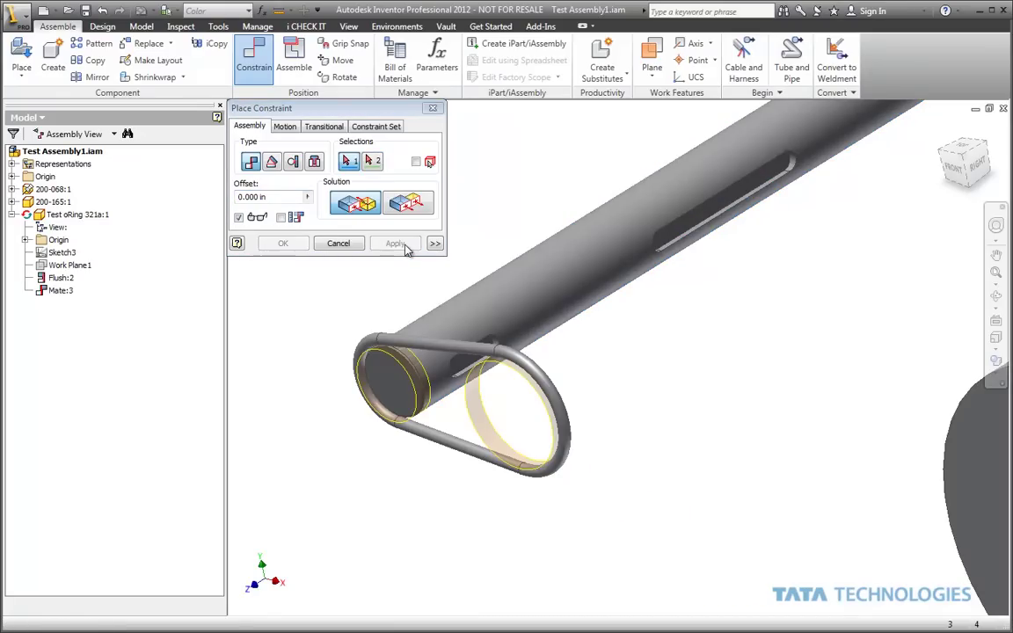
- Mate the ring's other face to the large cylinder's outer face
right_click(483, 424)
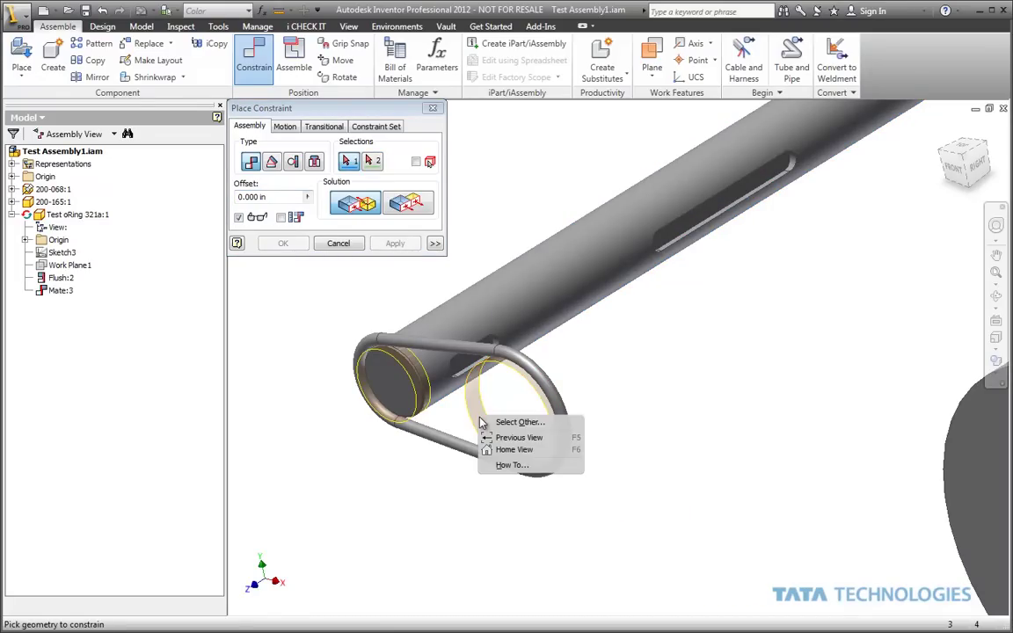
left_click(506, 428)
left_click(529, 424)
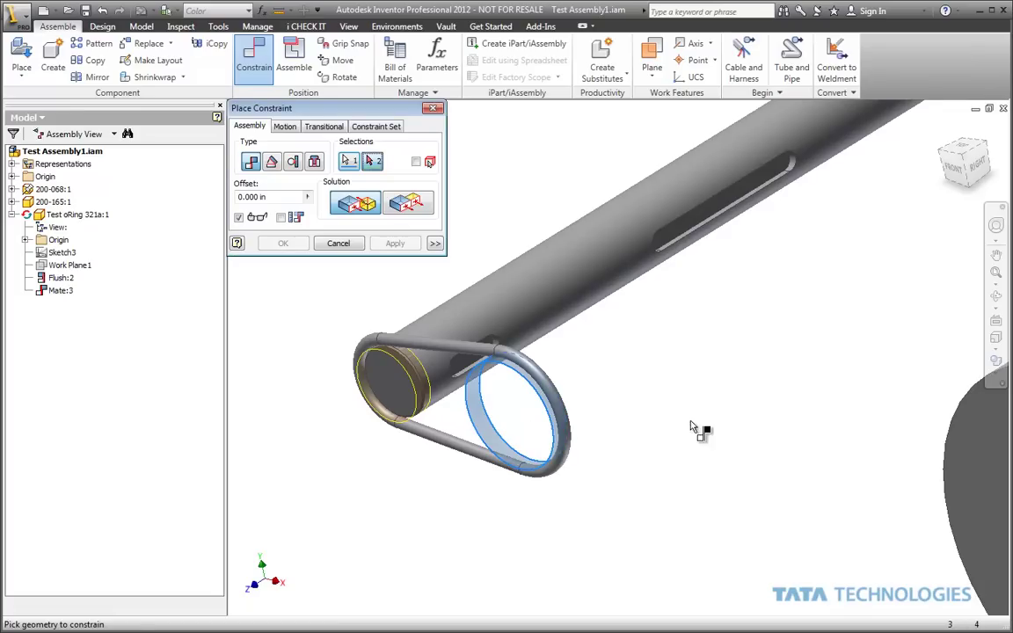
scroll(603, 369, "down", 3)
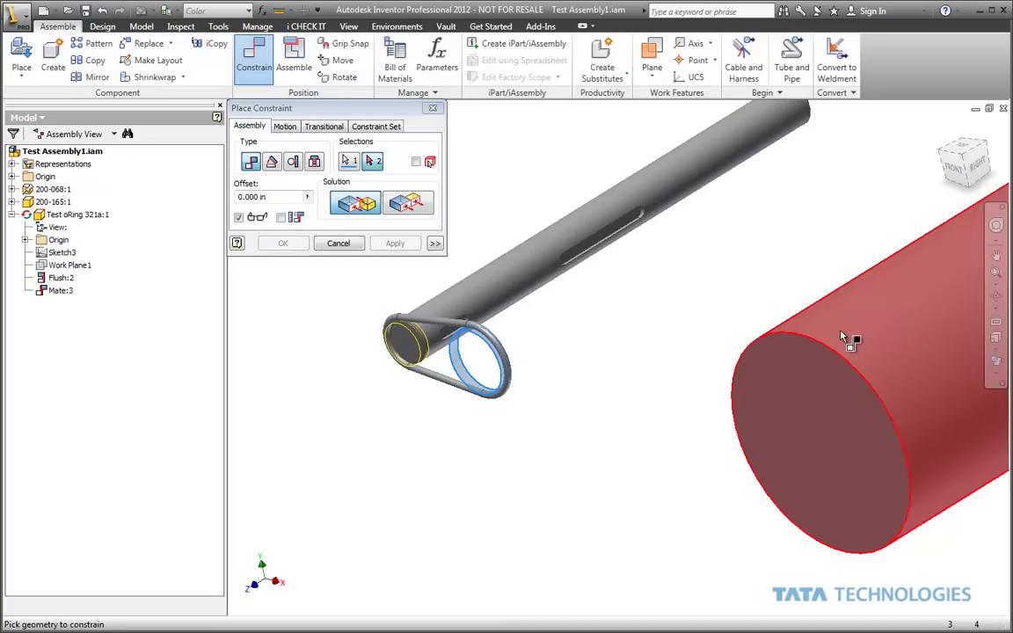
left_click(849, 339)
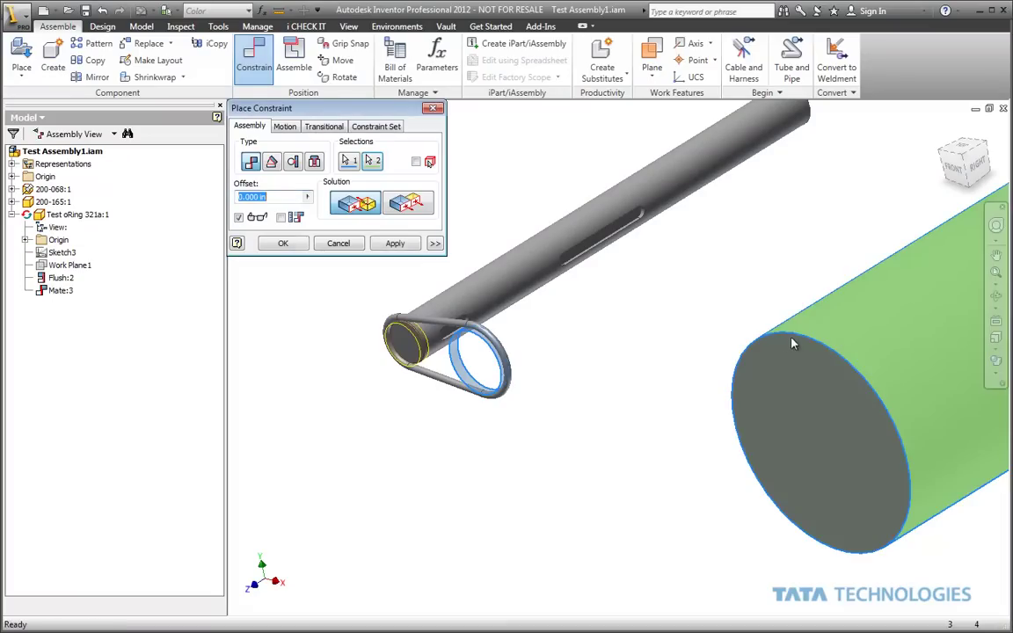
left_click(283, 243)
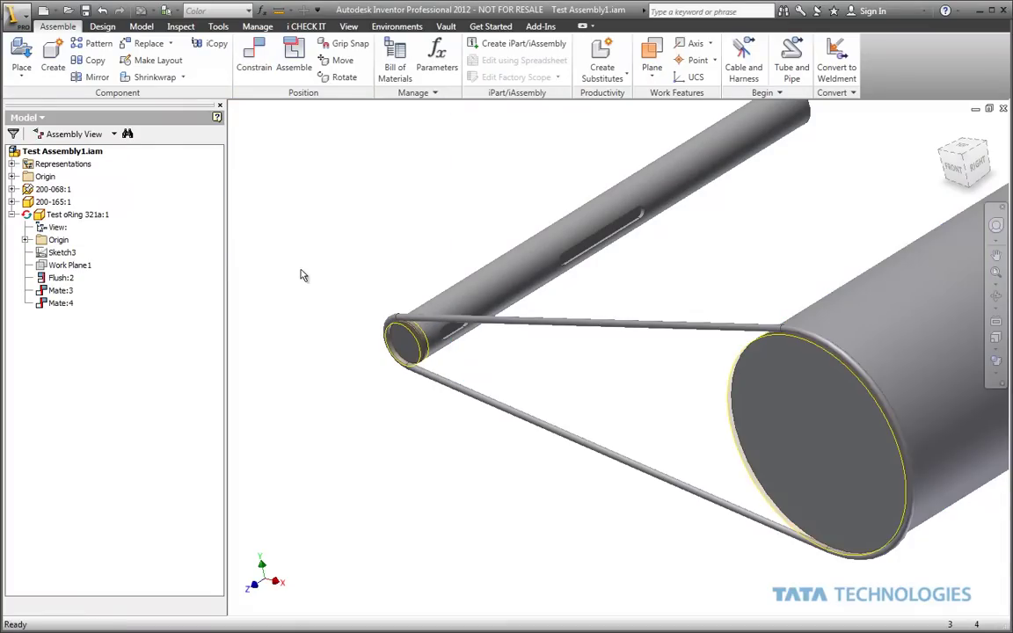
- Change the Flush:2 constraint offset to -0.5 in
left_click(60, 278)
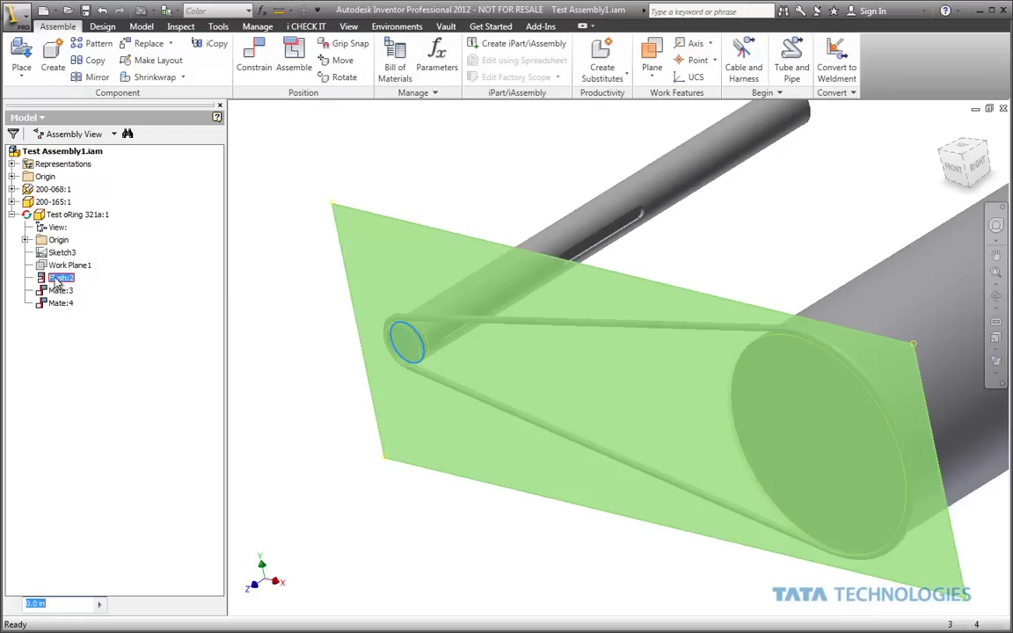
key("BackSpace")
type("-.5")
key("Return")
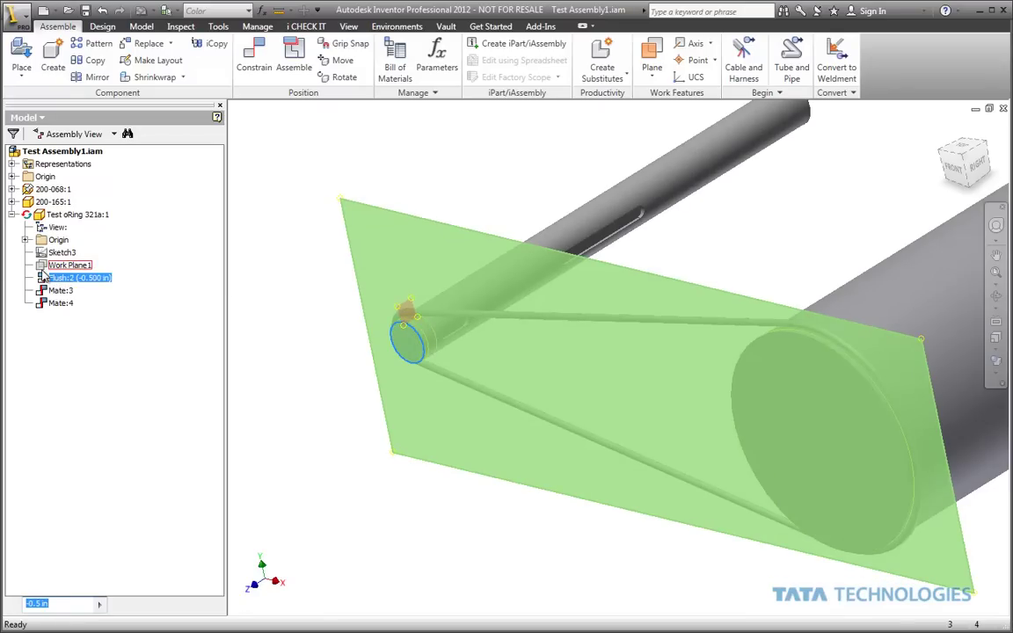
key("Down")
key("Down")
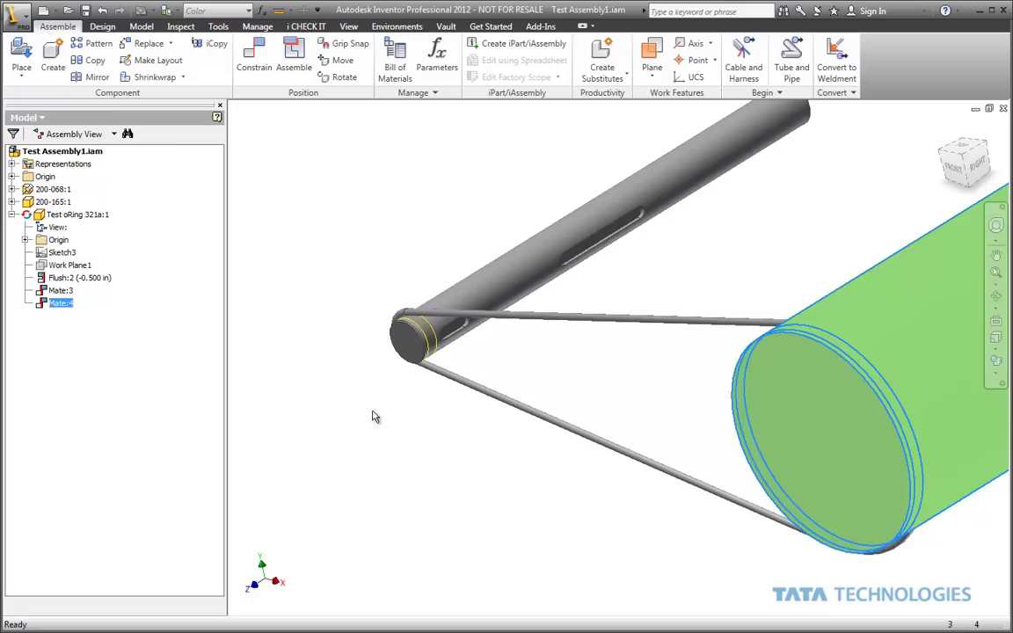
- Edit Test oRing 321a in place, turn off visibility of ExtrusionSrf1 and ExtrusionSrf2, and finish editing
left_click(356, 378)
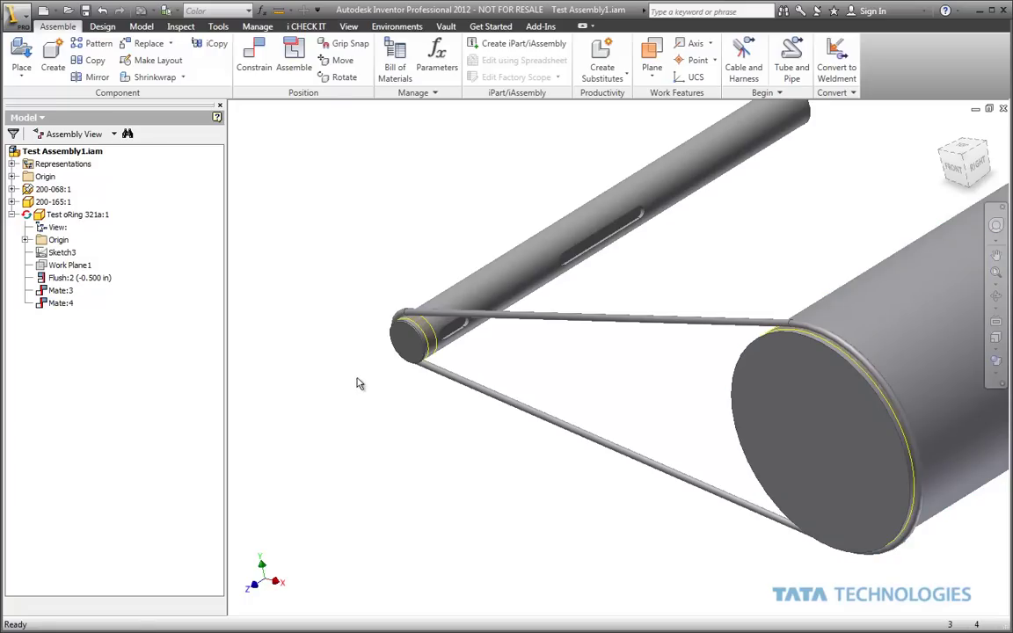
middle_click_drag(367, 395, 299, 371)
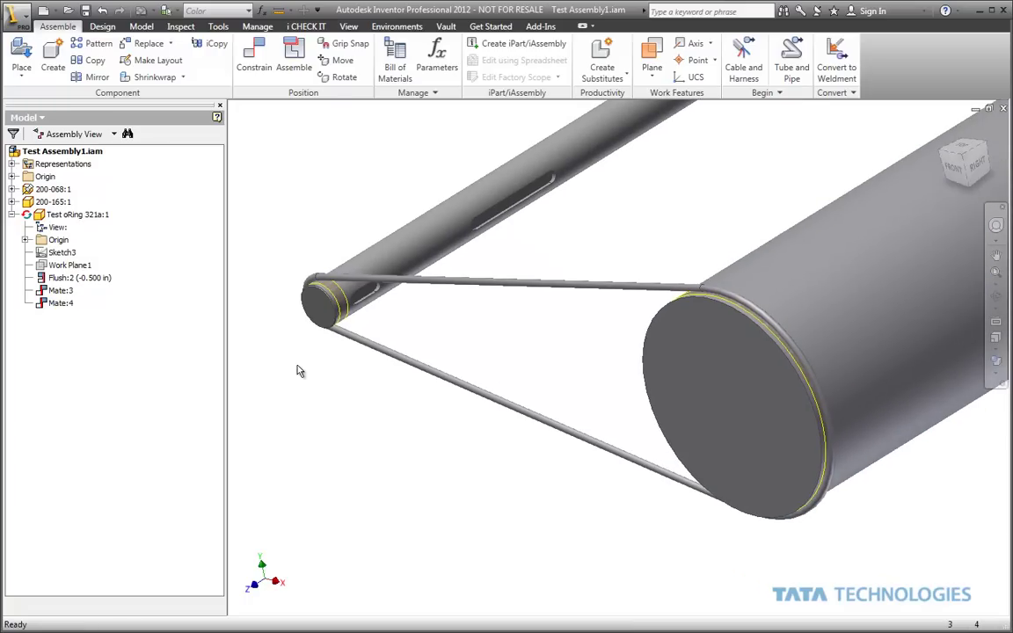
double_click(77, 215)
left_click(79, 291)
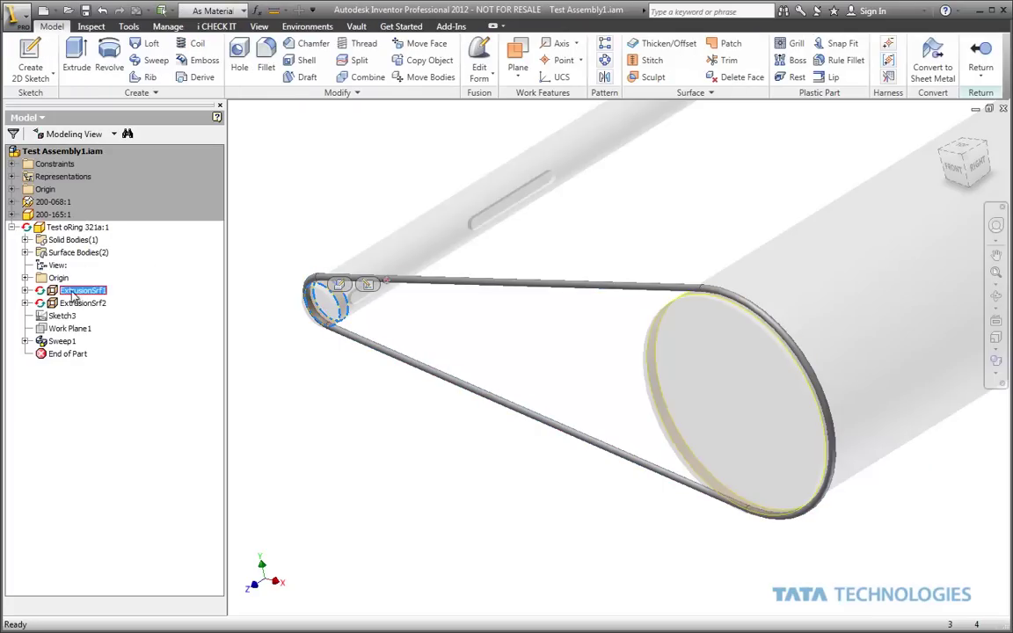
left_click(78, 302, "ctrl")
right_click(78, 305)
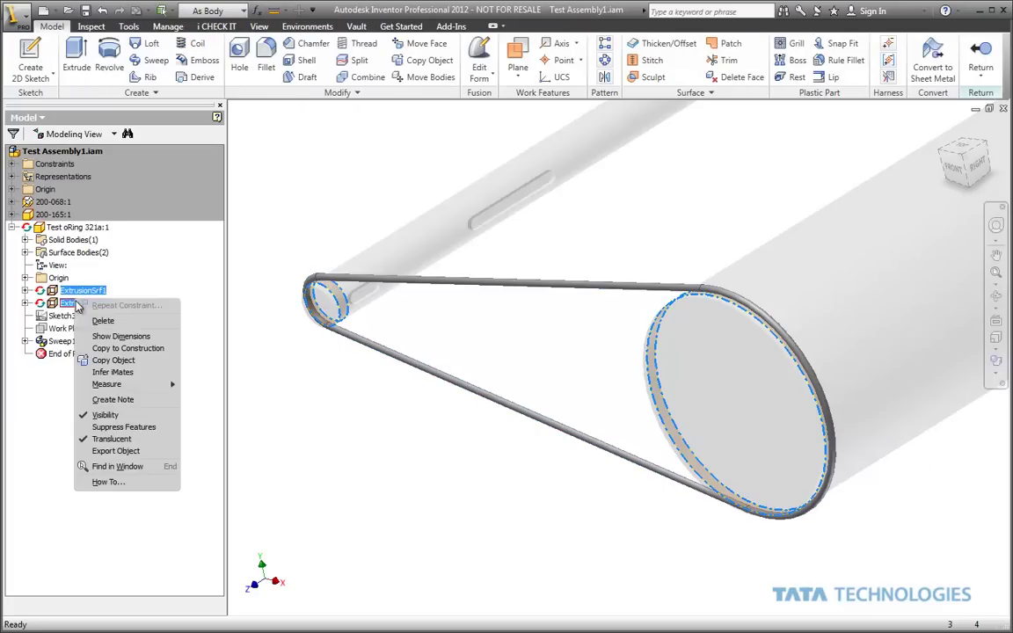
left_click(108, 415)
right_click(321, 198)
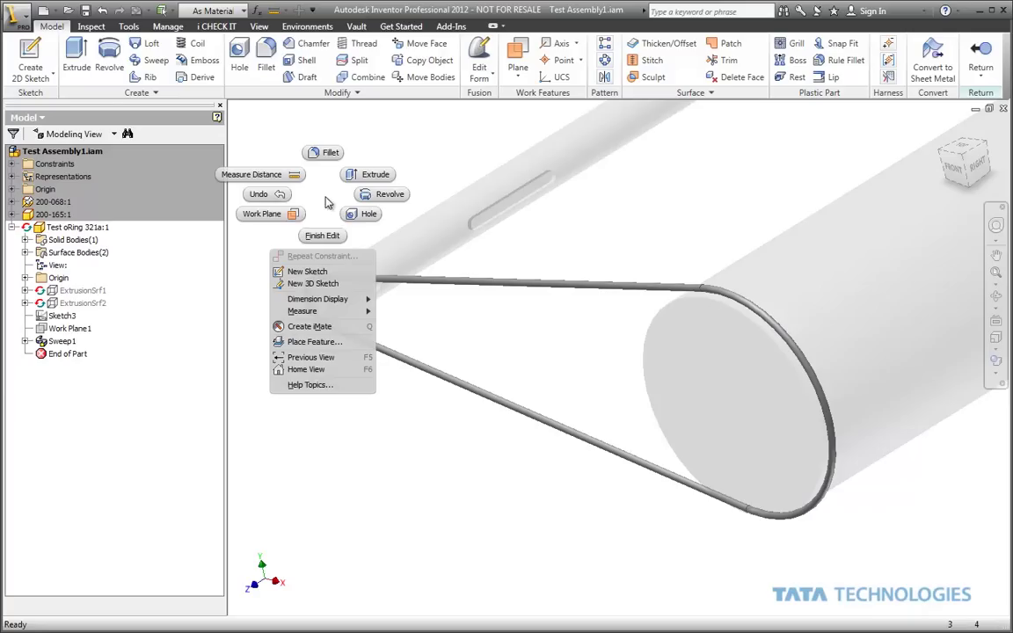
left_click(322, 235)
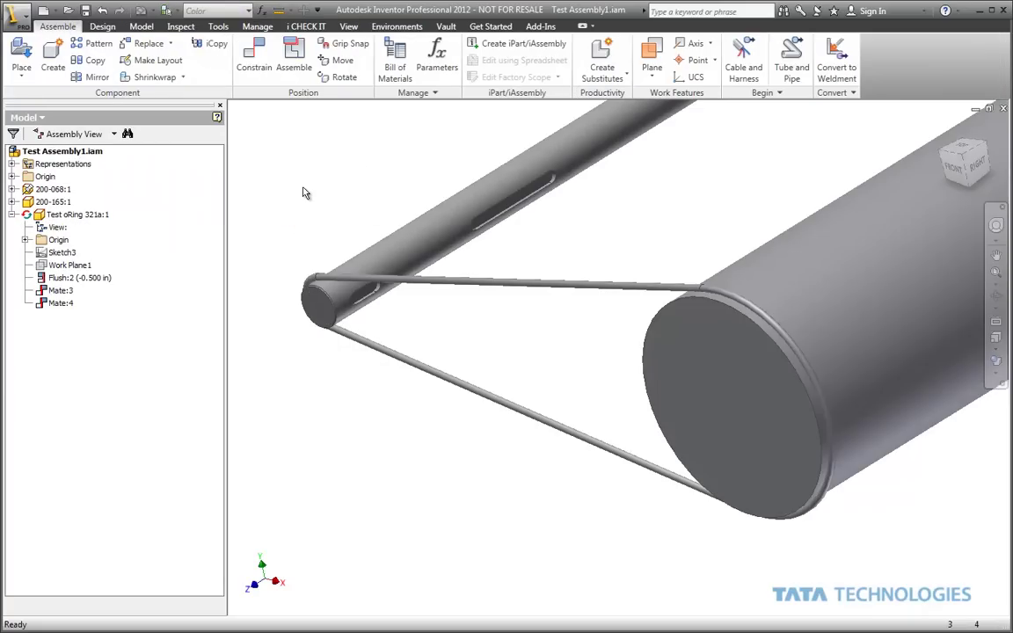